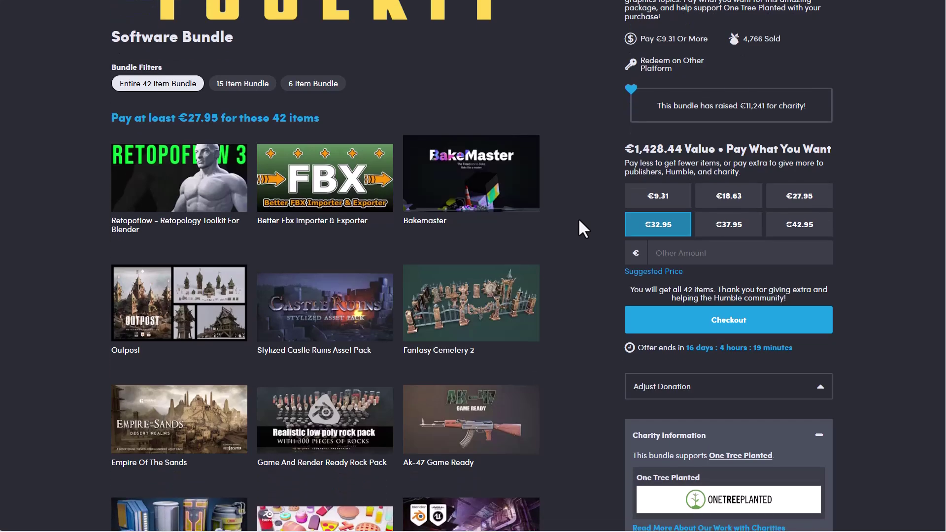
- View item details in the 42-item bundle, including Ultimate Basemesh Collection, Family and Cairo City Cyberpunk Streets
scroll(579, 220, down, 5)
scroll(578, 217, down, 8)
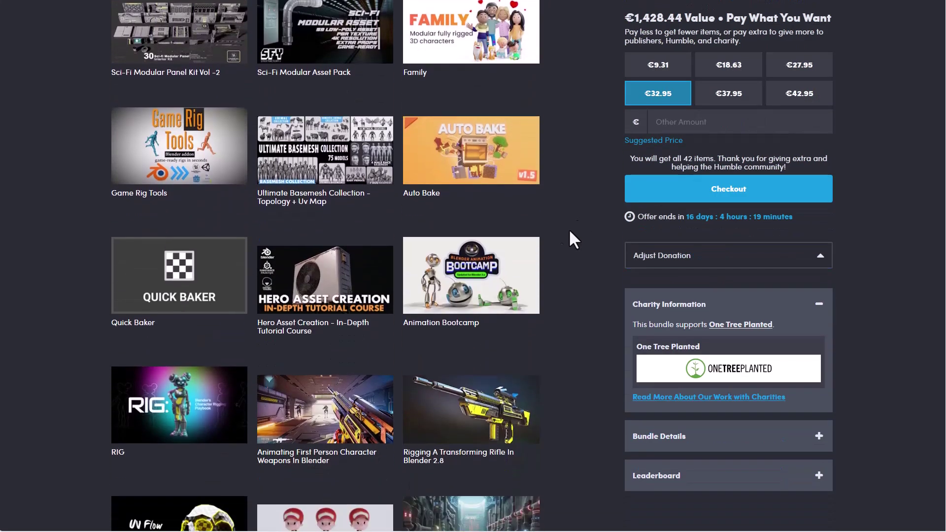
click(311, 164)
scroll(505, 200, up, 5)
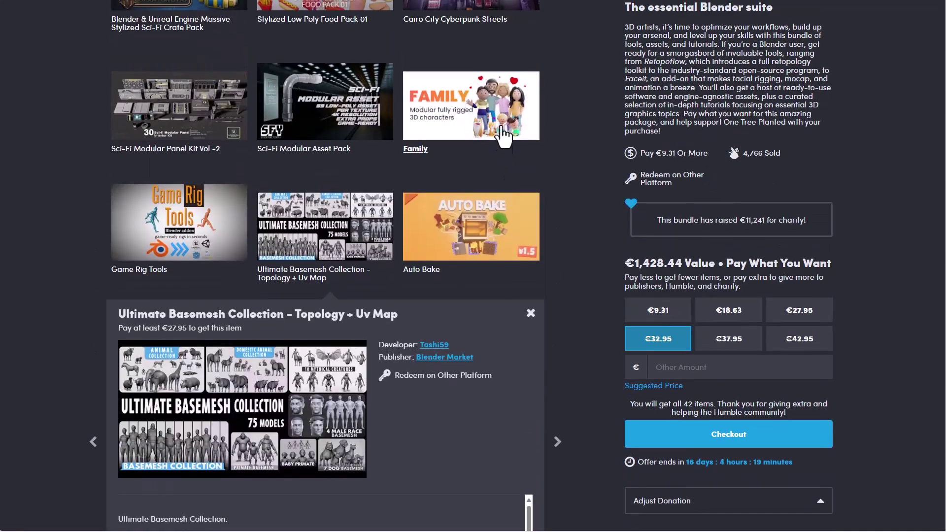
click(503, 146)
scroll(485, 208, up, 4)
click(200, 217)
scroll(216, 232, up, 3)
click(390, 129)
scroll(468, 207, up, 4)
click(490, 217)
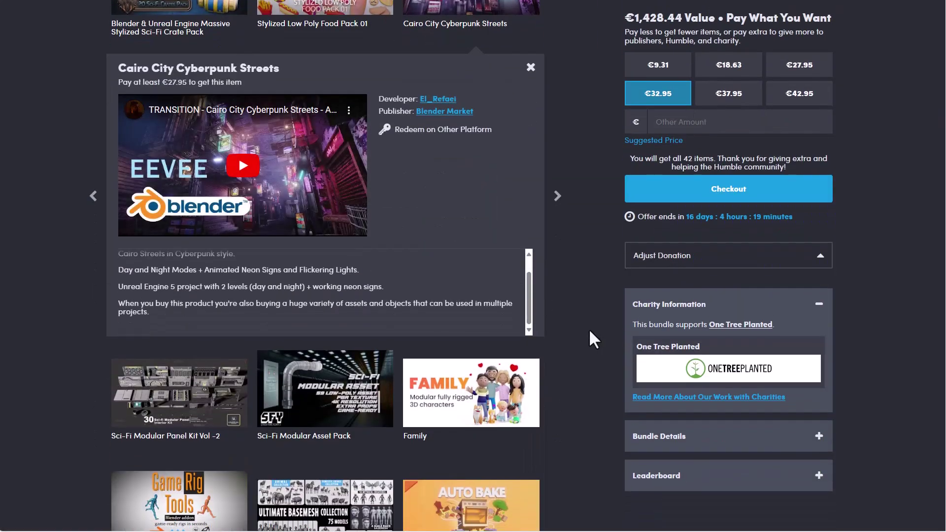
- Look through the remaining add-ons, asset packs and courses in the bundle and return to its overview
scroll(581, 326, down, 17)
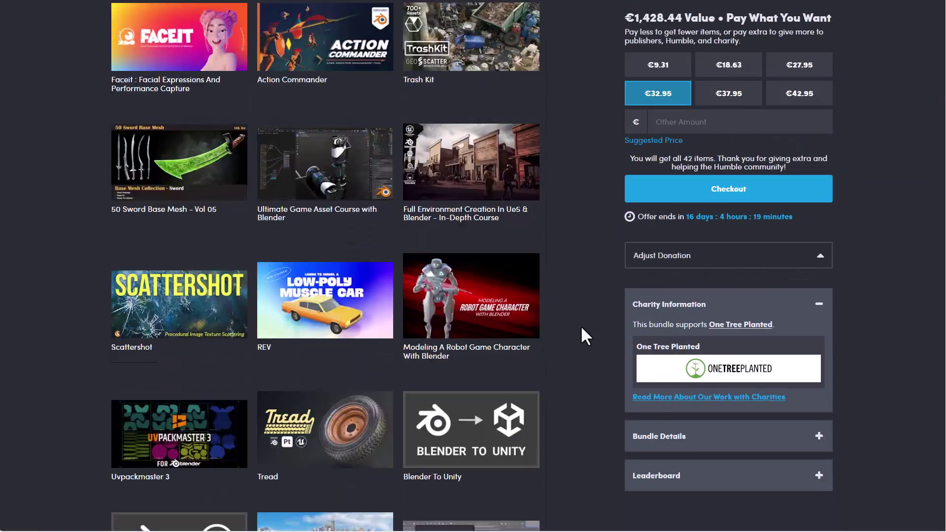
scroll(580, 325, down, 3)
scroll(581, 325, up, 15)
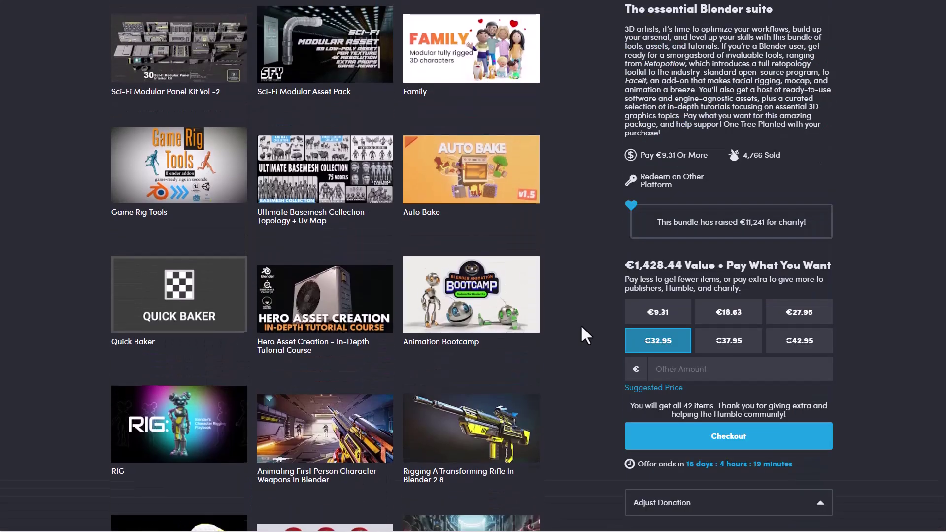
scroll(582, 326, up, 6)
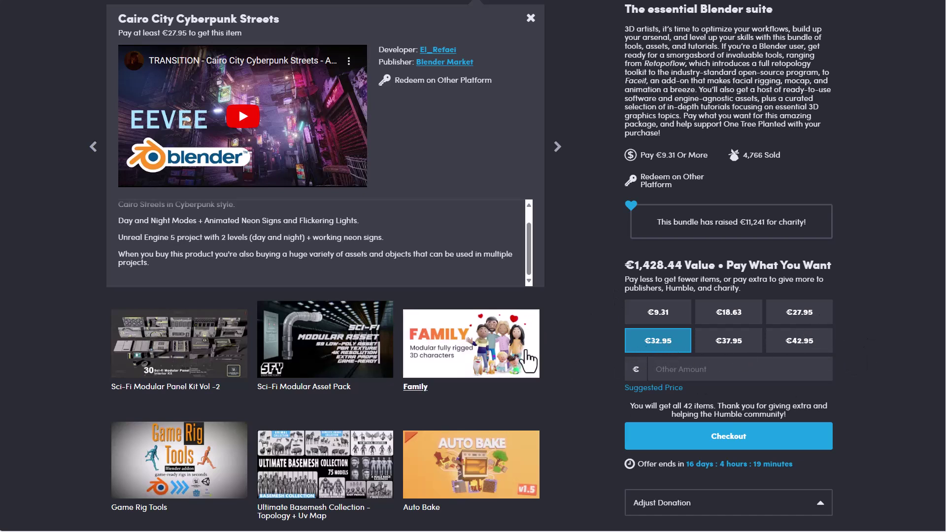
scroll(584, 331, up, 3)
scroll(604, 286, down, 5)
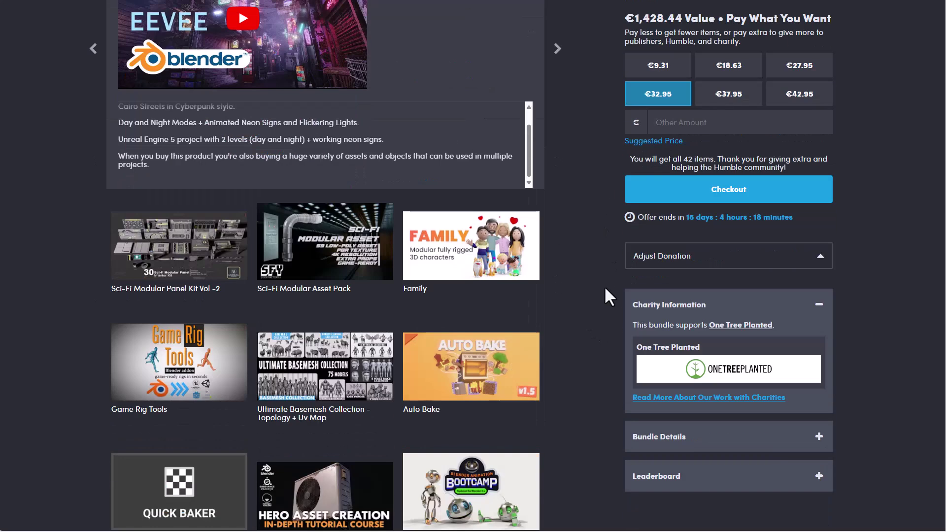
scroll(607, 347, up, 6)
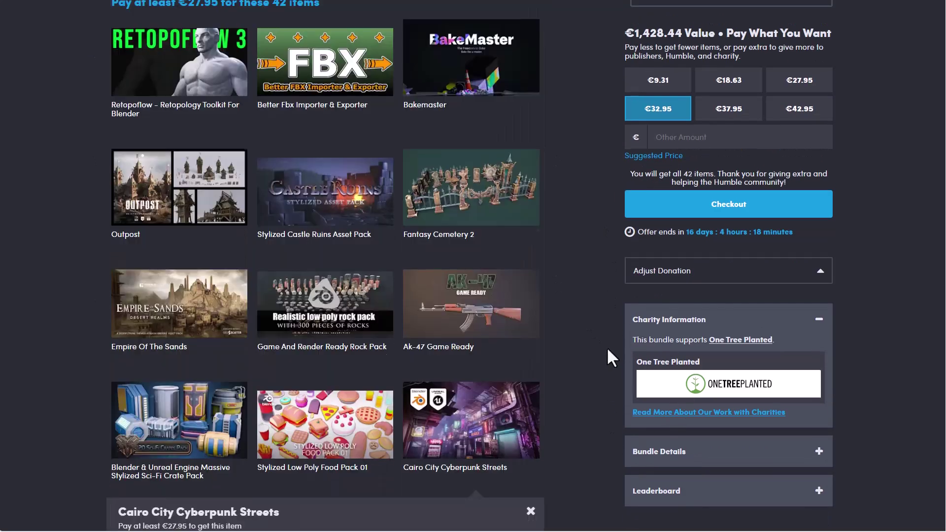
scroll(607, 347, down, 5)
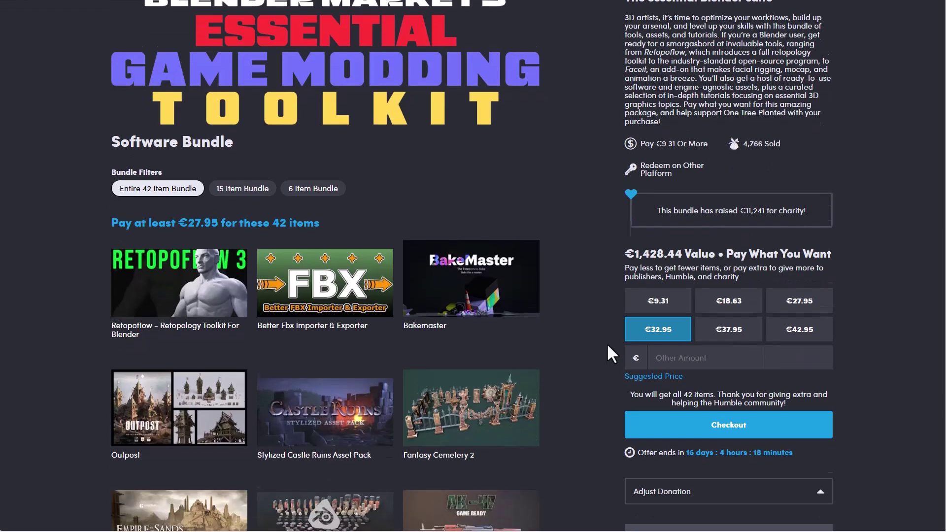
scroll(571, 270, up, 5)
scroll(572, 279, down, 1)
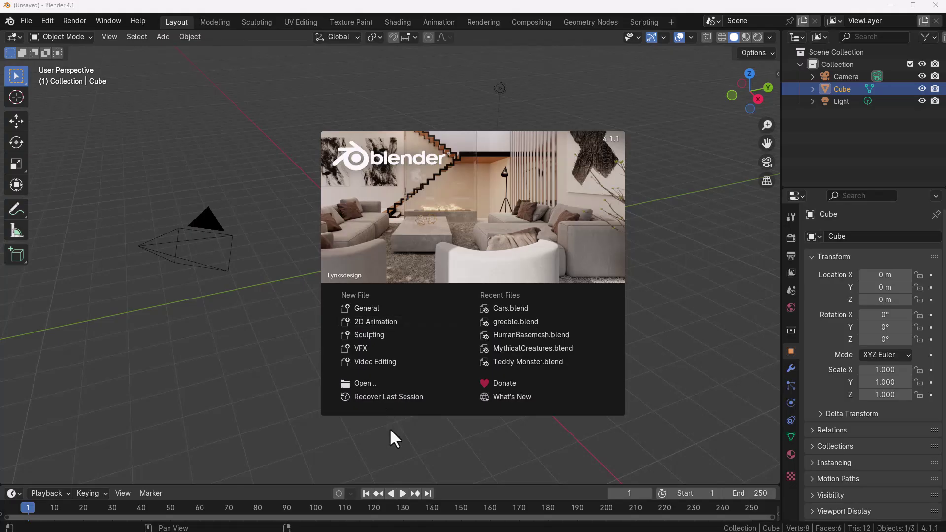
- Switch to Blender, dismiss the splash screen, and install the add-on City_Generator_Addon_1.0.zip from the add-on preferences
click(327, 445)
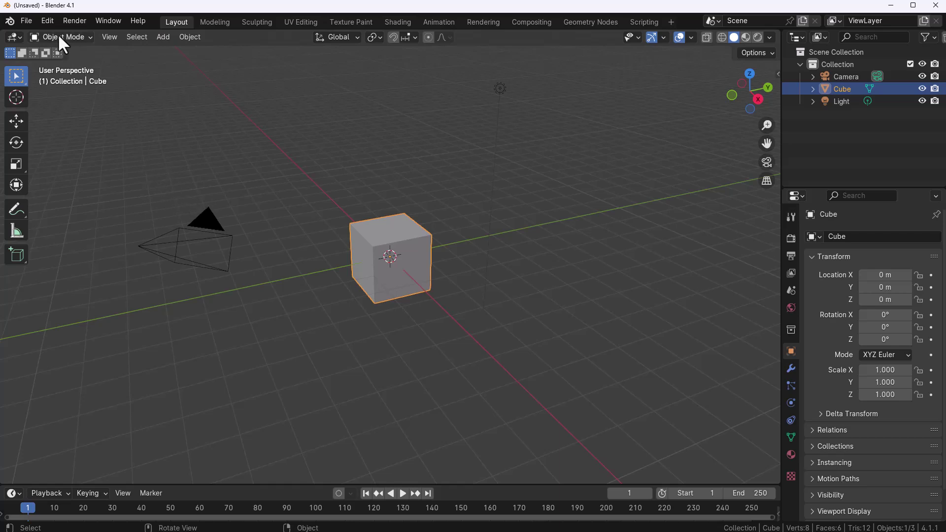
click(48, 23)
click(95, 175)
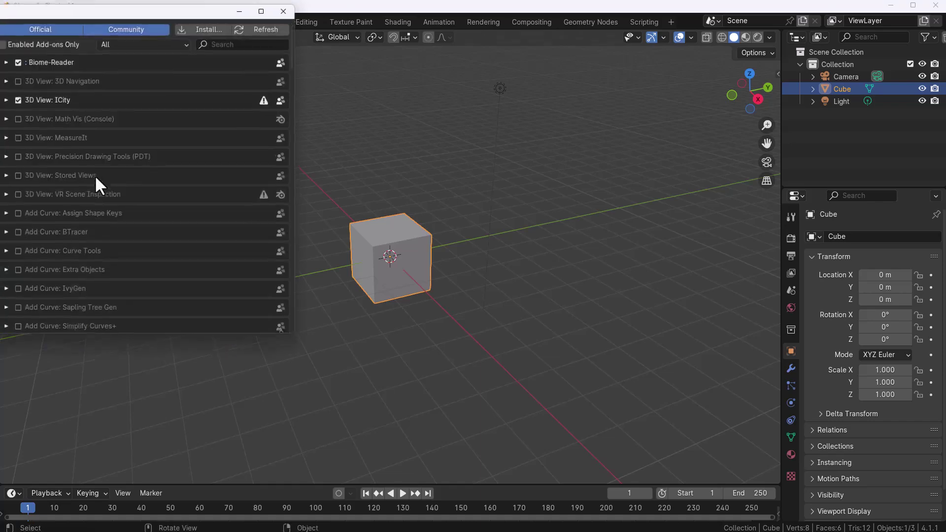
drag(43, 11, 251, 19)
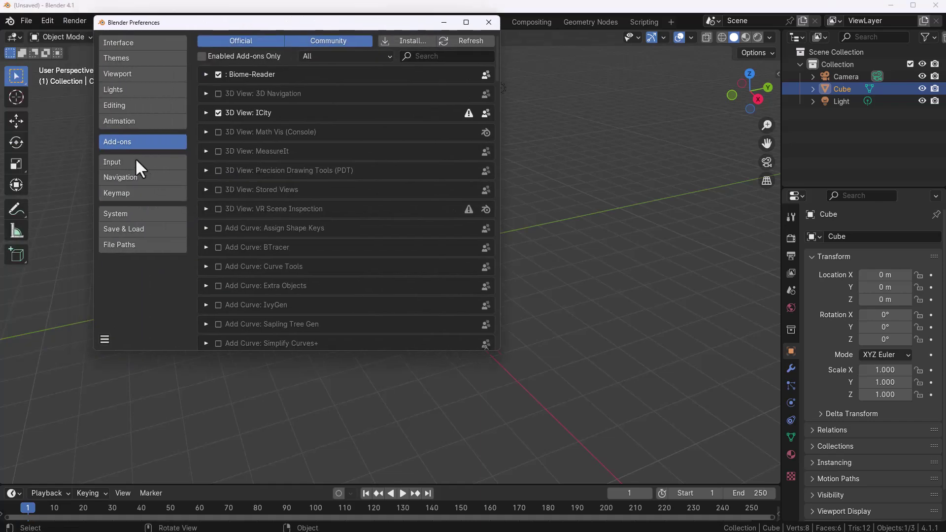
click(408, 40)
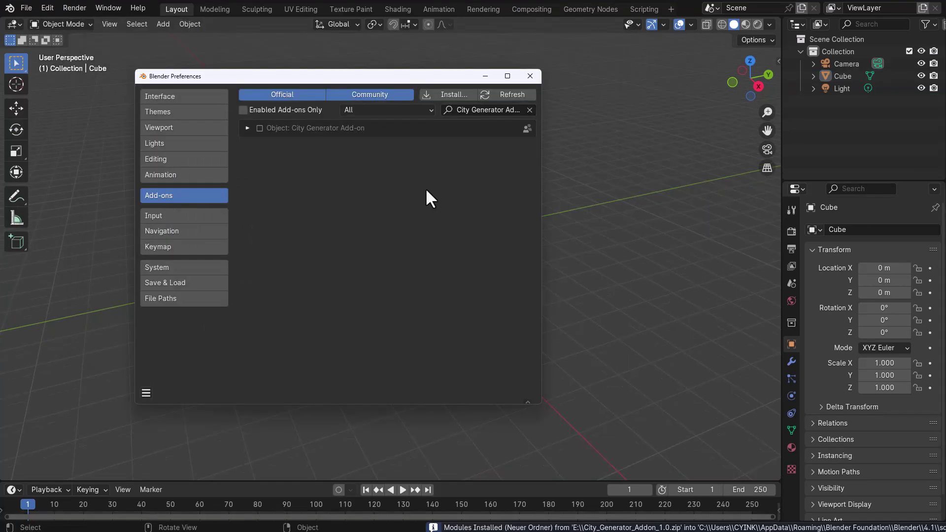
- Enable the City Generator Add-on, show its details, save the preferences, and close the preferences window
click(259, 128)
click(248, 128)
click(145, 394)
click(165, 350)
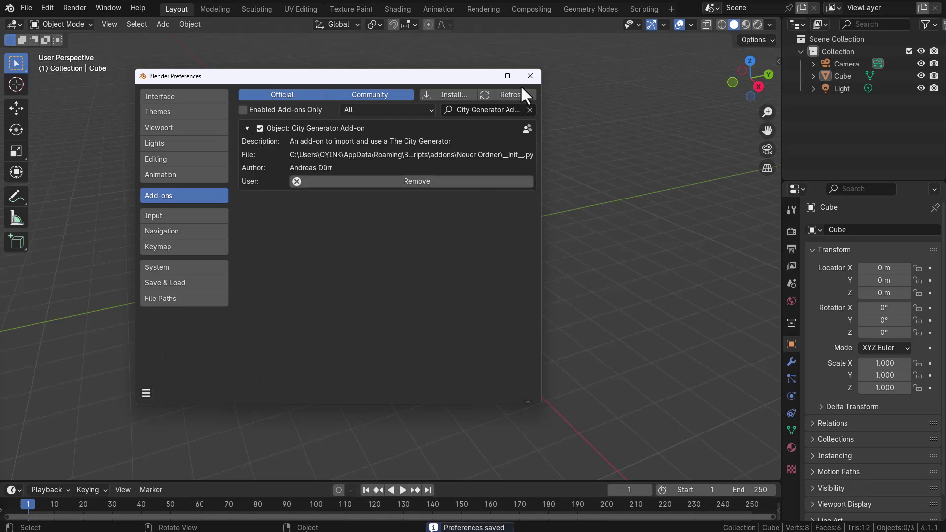
click(530, 76)
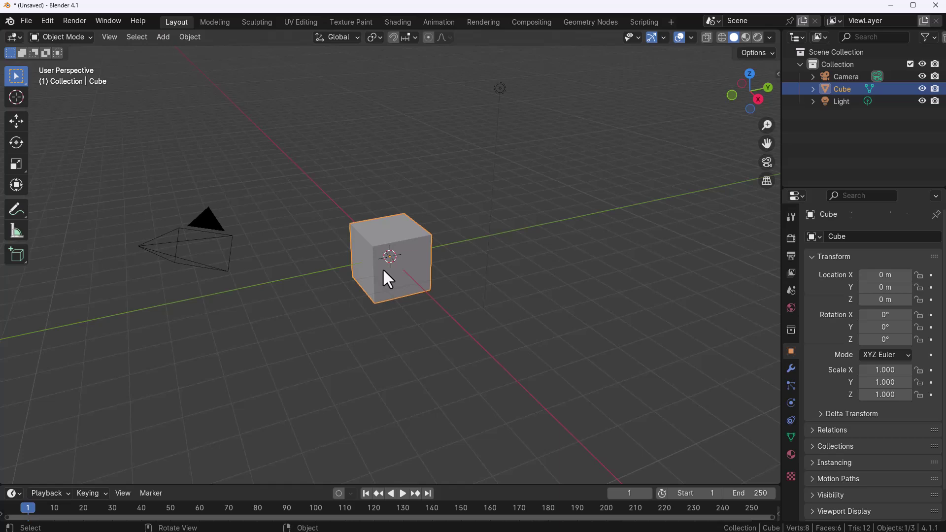
- Delete the default cube and import the City Generator into the scene
key(Delete)
key(n)
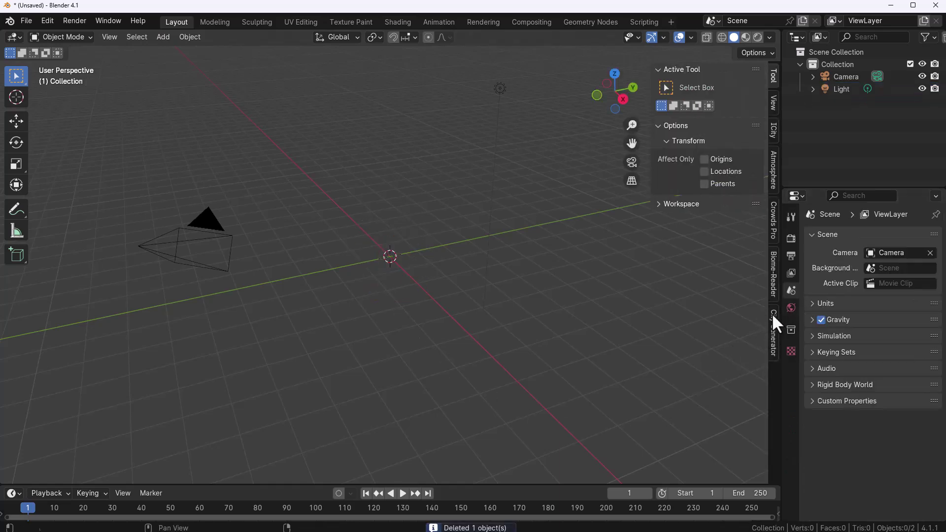
click(772, 332)
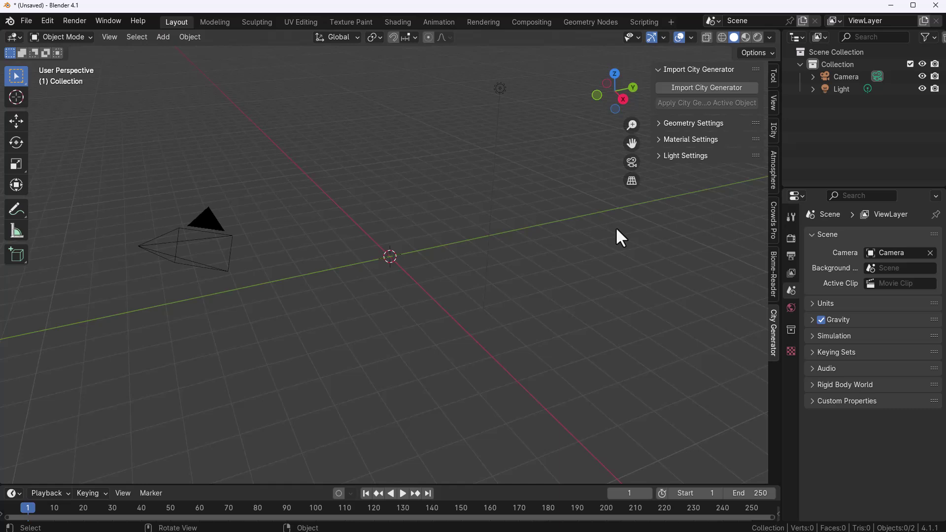
click(716, 87)
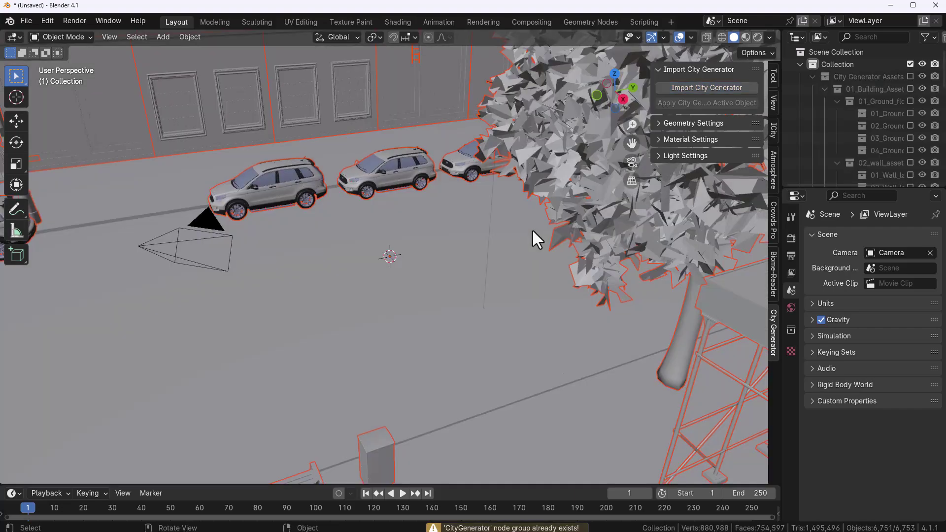
- Deselect everything and examine the imported city block, including its buildings, rooftops and streets
scroll(512, 236, down, 10)
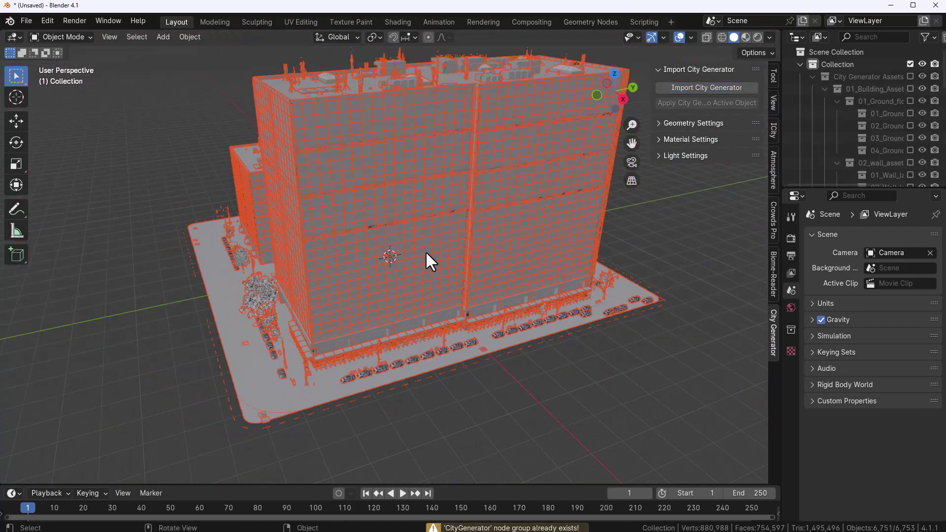
middle_drag(426, 253, 479, 286)
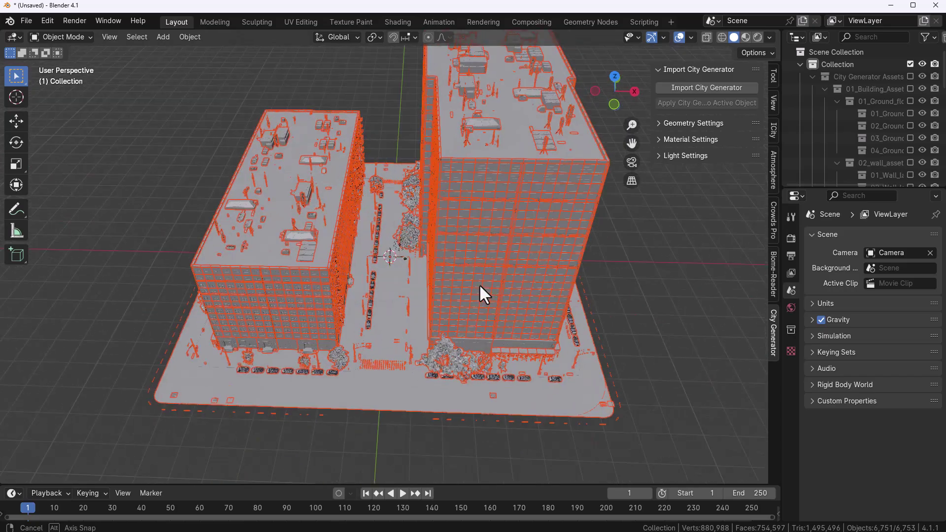
click(659, 364)
scroll(449, 323, up, 8)
middle_drag(448, 322, 482, 342)
scroll(413, 259, down, 15)
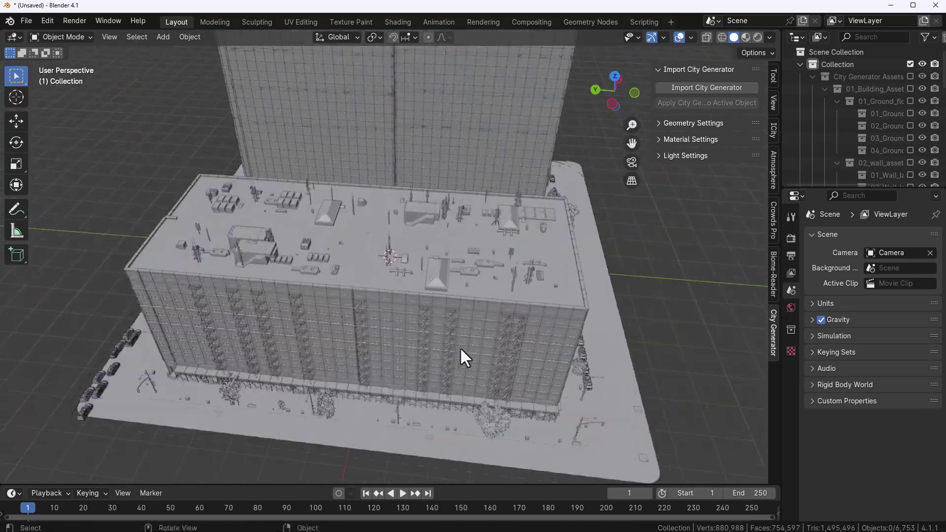
- In Edit Mode on the City object, move base edges outward to enlarge the city and loop cut the base into more blocks
scroll(409, 318, down, 5)
click(478, 306)
key(Tab)
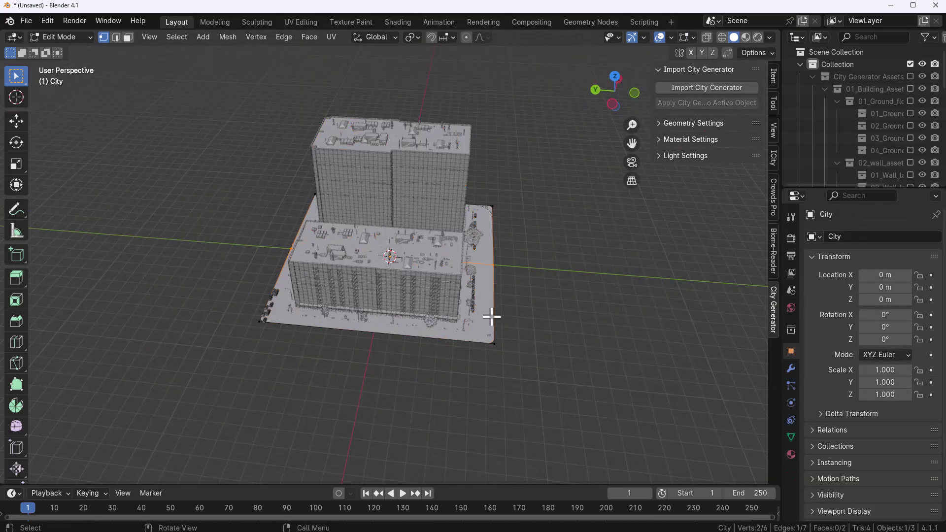
middle_drag(515, 289, 309, 241)
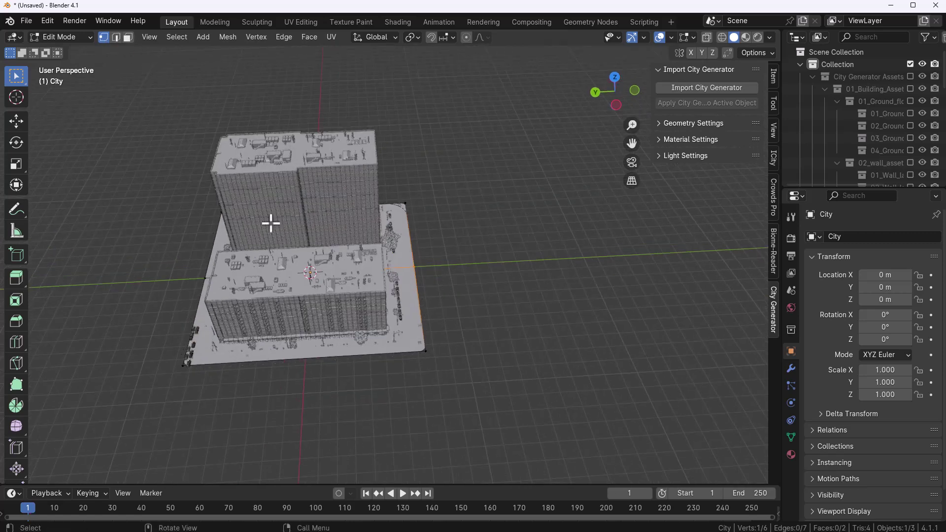
click(16, 122)
drag(386, 275, 158, 276)
middle_drag(158, 276, 255, 365)
key(ctrl+r)
click(302, 344)
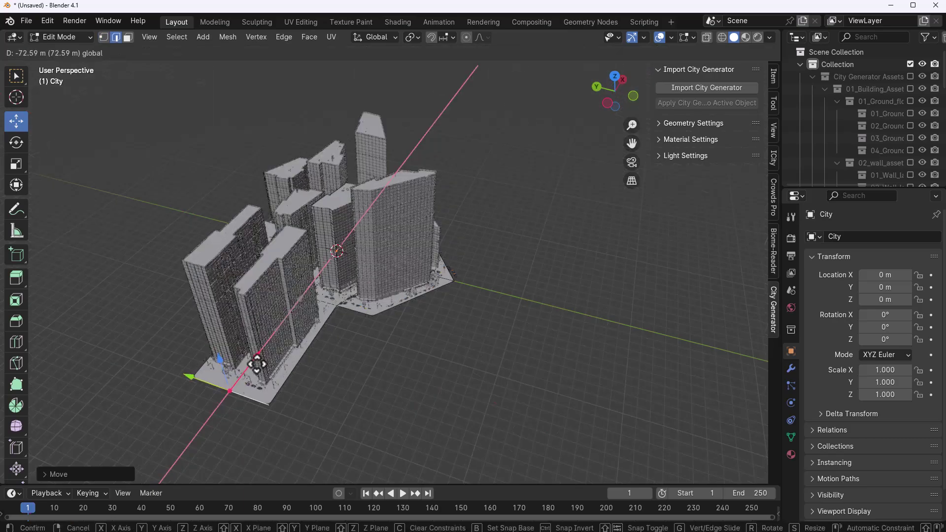
- Extrude an outer edge of the city base about 145 m along Y and loop cut the new section
key(ctrl+z)
key(ctrl+r)
click(274, 342)
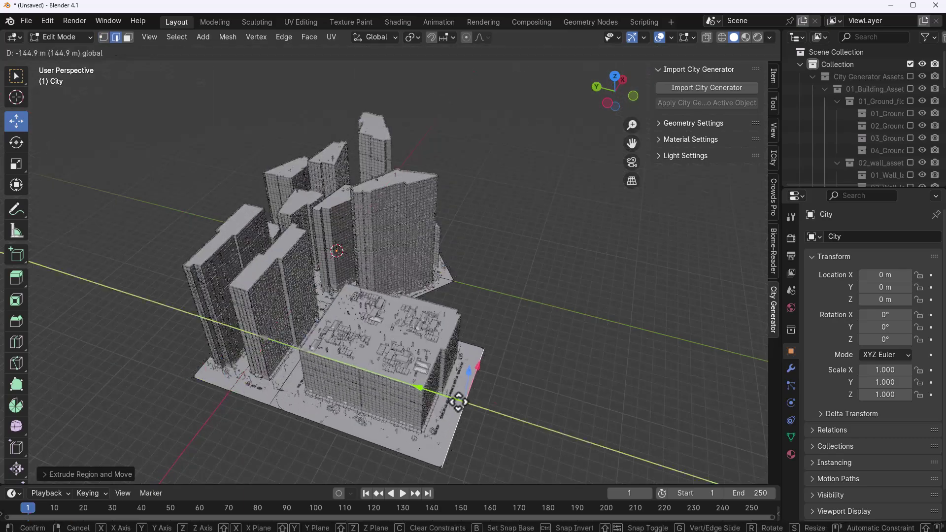
click(423, 338)
- Cut the extruded section of the city base with the Knife tool from its outer corner across the new blocks
scroll(422, 338, up, 3)
middle_drag(422, 338, 441, 335)
key(k)
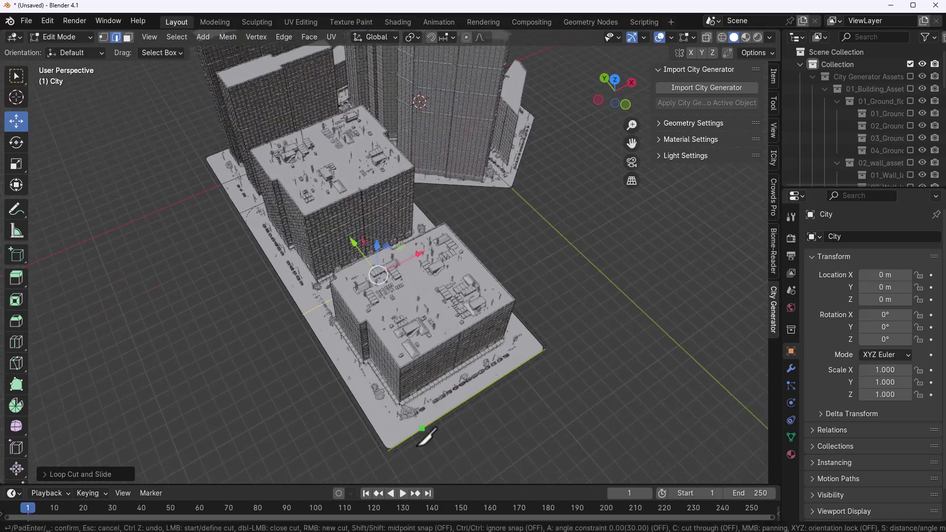
click(387, 451)
middle_drag(496, 205, 479, 268)
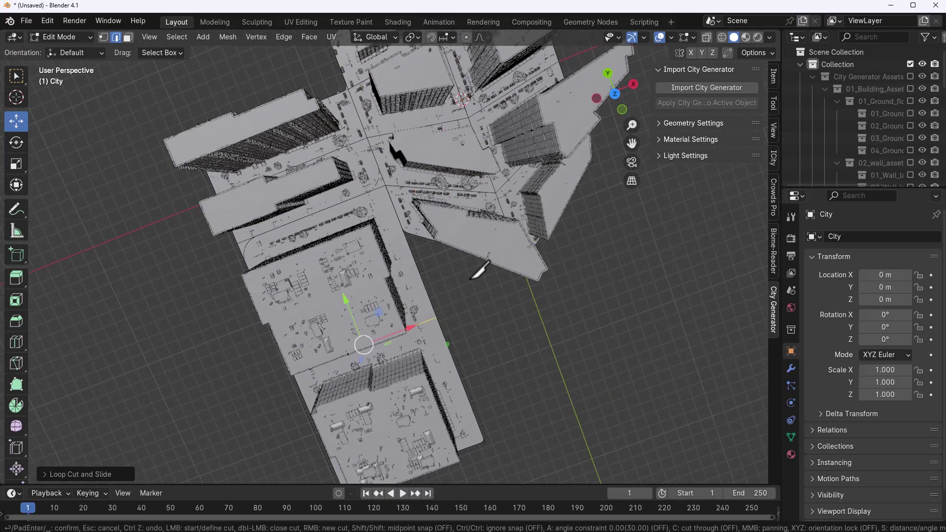
click(436, 318)
key(Return)
- Examine the generated street with its parked cars and trees, and the surrounding buildings and rooftops
middle_drag(440, 360, 402, 276)
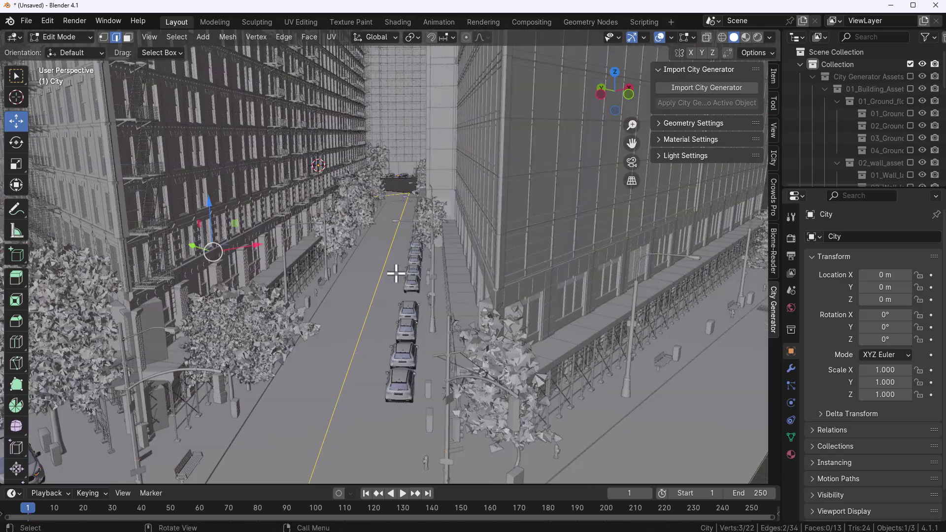
scroll(431, 192, up, 3)
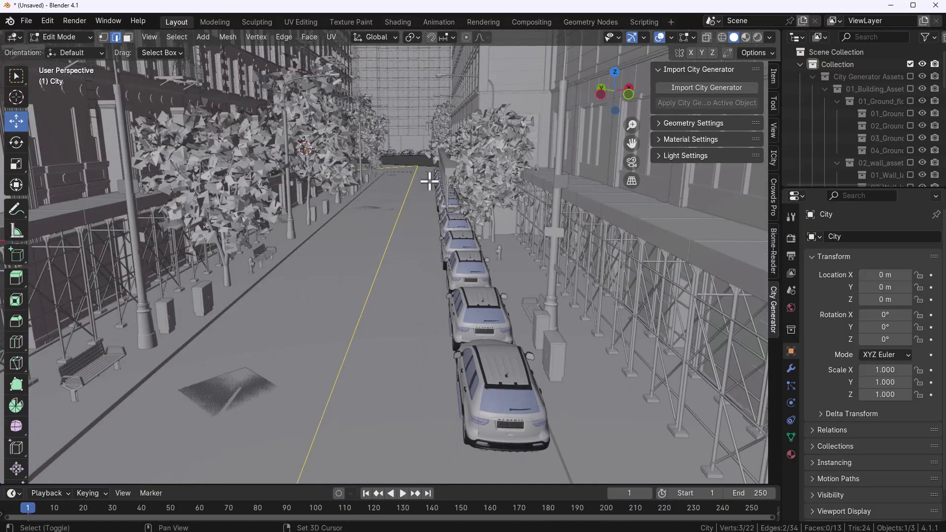
scroll(427, 236, up, 5)
scroll(425, 271, down, 10)
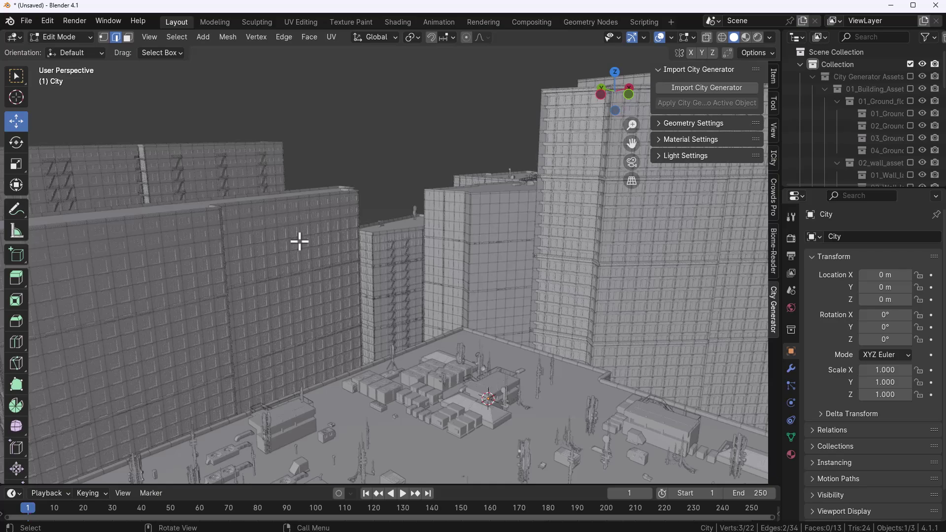
- Return to Object Mode, add an Array modifier to the City object, and place it above the CityGenerator modifier
key(Tab)
key(Home)
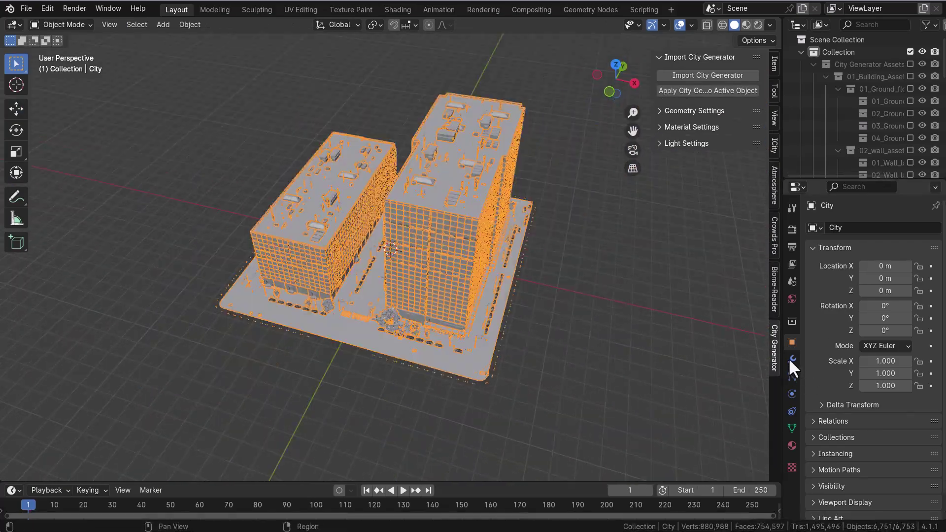
click(791, 369)
click(869, 228)
text(ar)
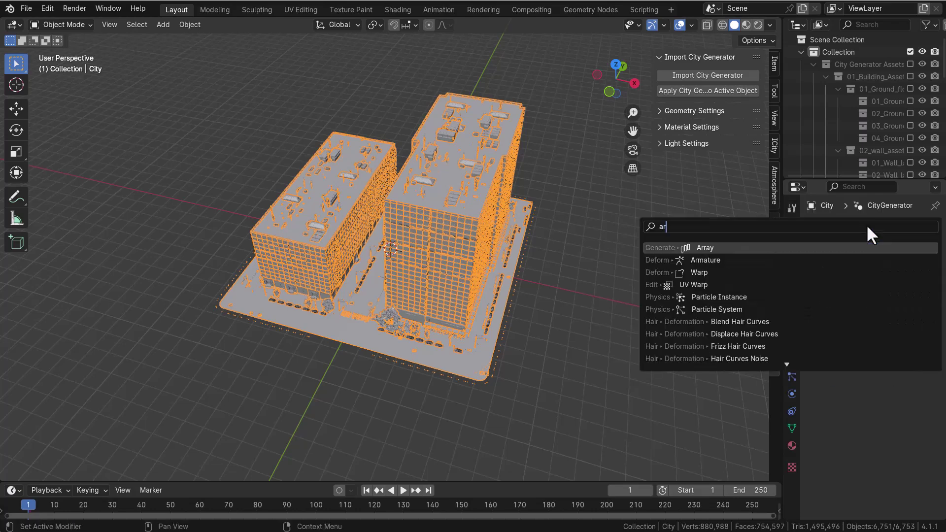
key(Return)
drag(934, 264, 934, 246)
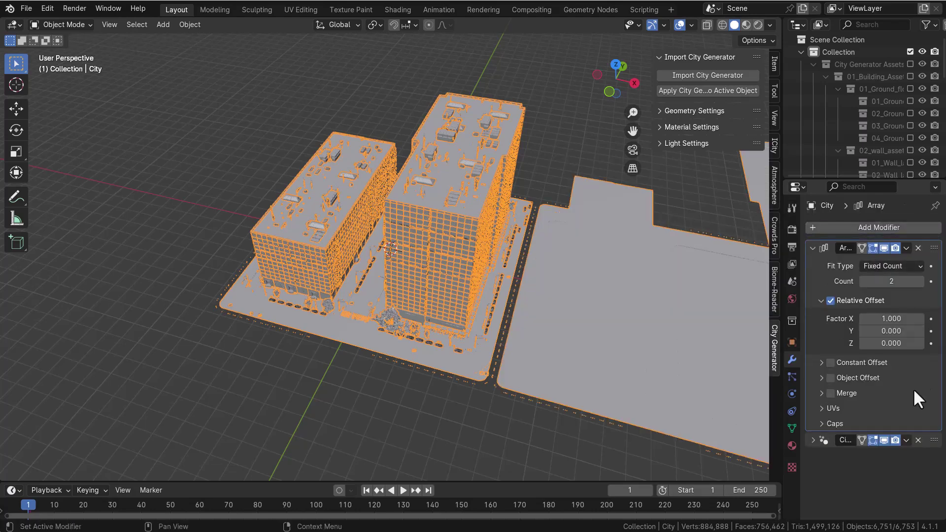
- Set the Array modifier's count on the City object to 5
click(892, 280)
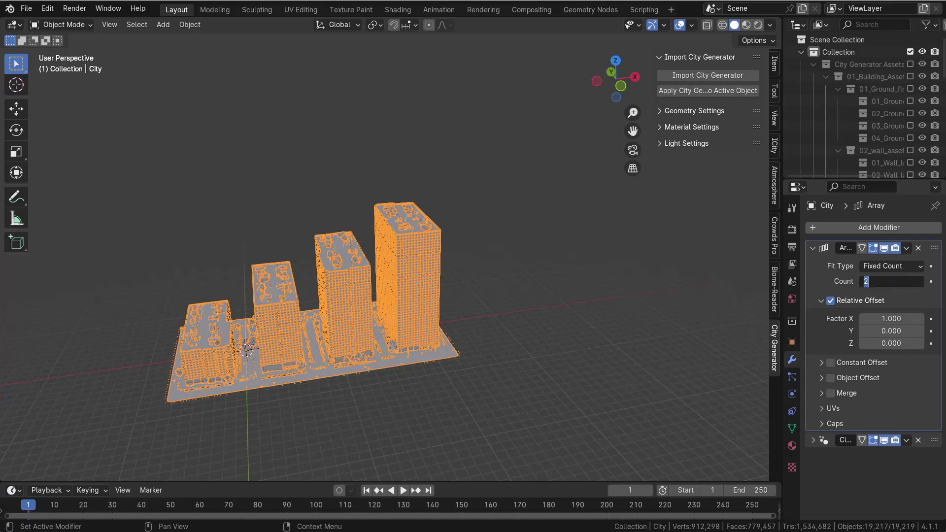
text(5)
key(Return)
scroll(539, 345, up, 3)
middle_drag(536, 335, 548, 347)
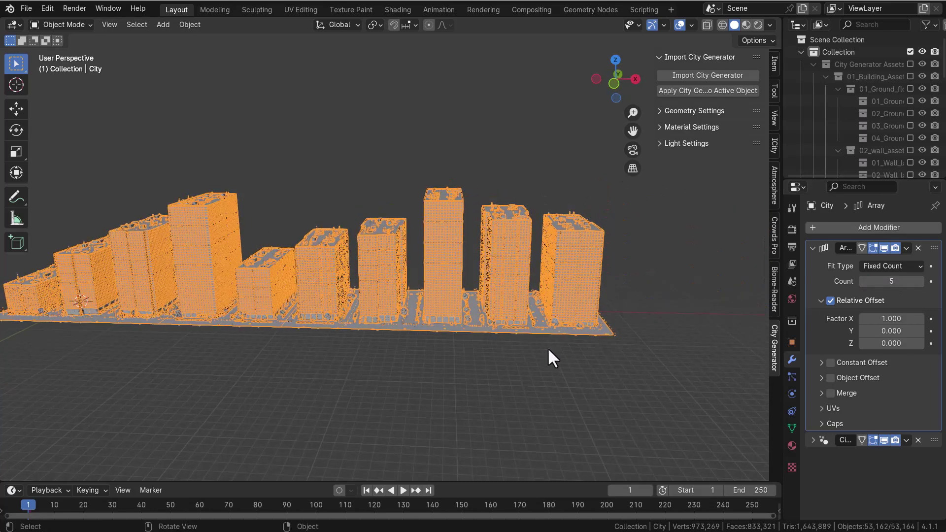
- Duplicate the Array modifier, set one copy's relative offset to 0 in X and 1 in Y, and deselect the city
click(906, 248)
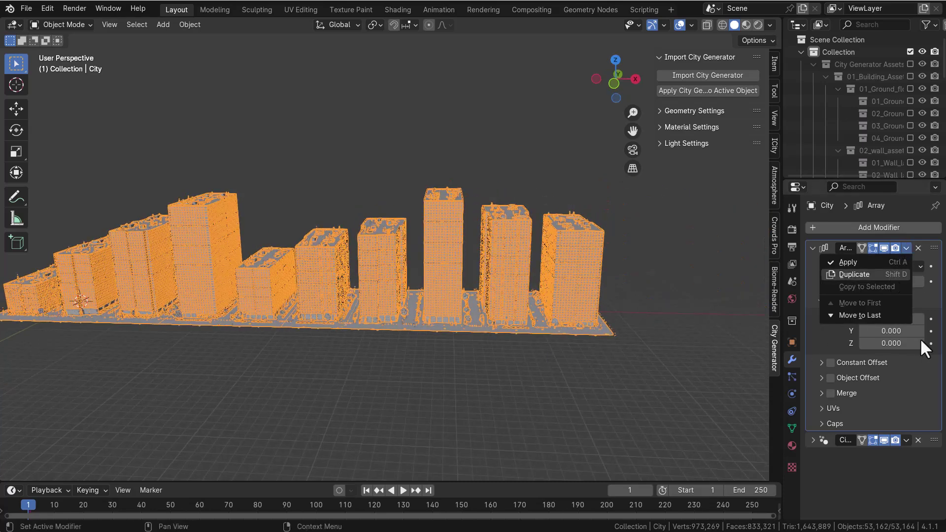
click(854, 275)
middle_drag(495, 302, 552, 320)
double_click(889, 319)
text(0)
key(Tab)
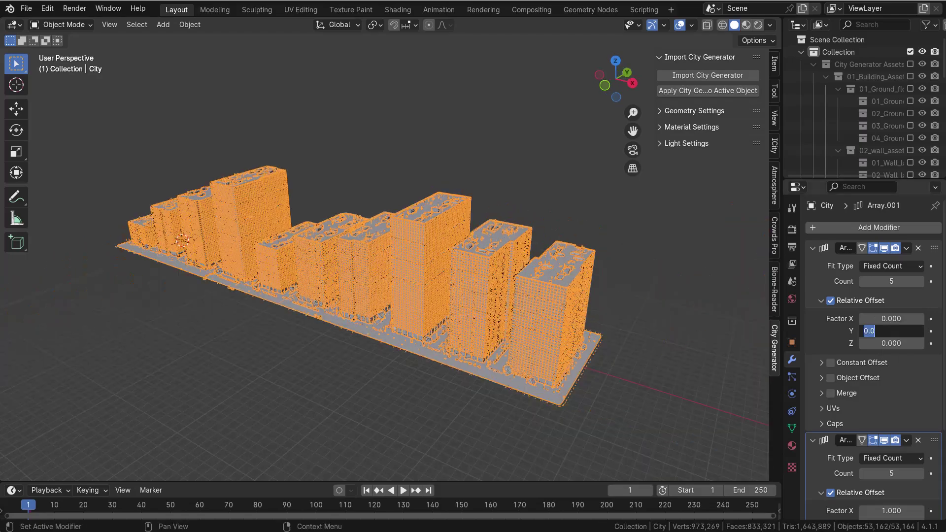
text(1)
key(Return)
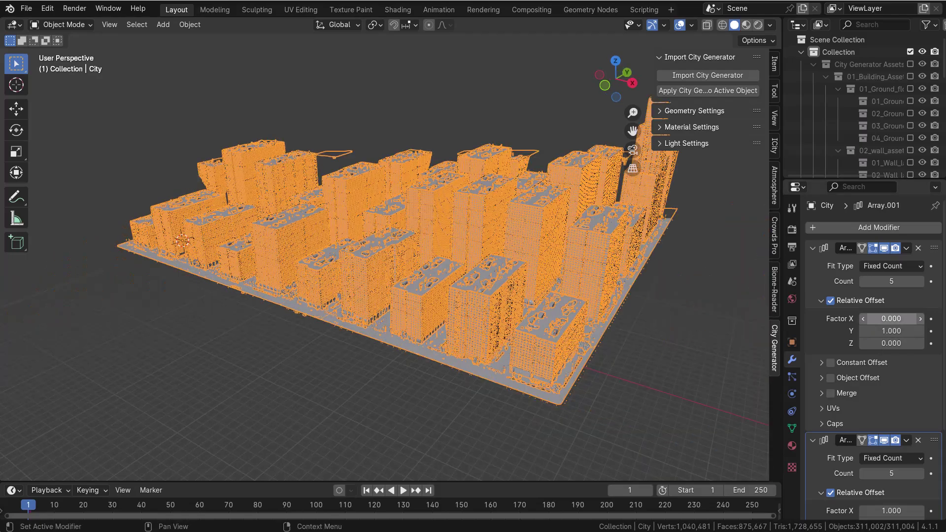
scroll(445, 295, up, 5)
middle_drag(318, 404, 372, 397)
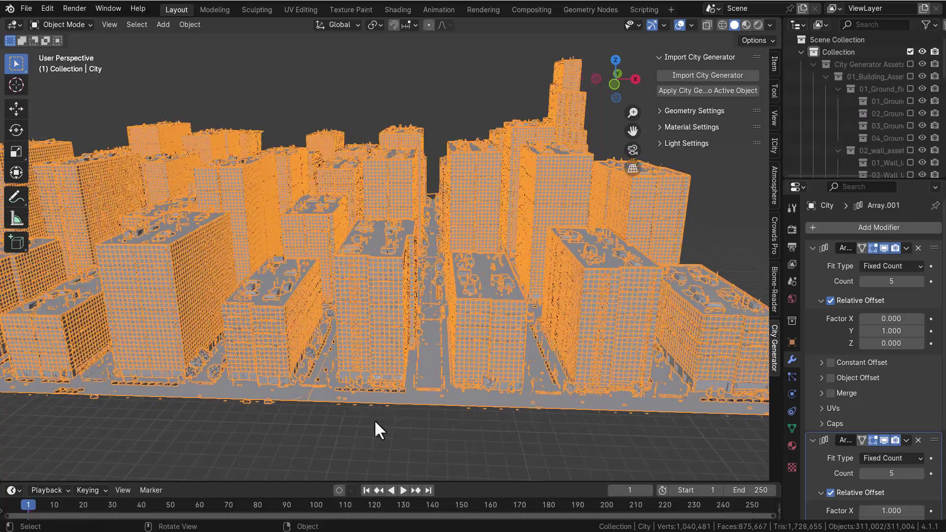
click(394, 422)
- Set the render engine to Cycles with GPU Compute and display the street in rendered shading
middle_drag(274, 345, 518, 314)
scroll(288, 321, up, 4)
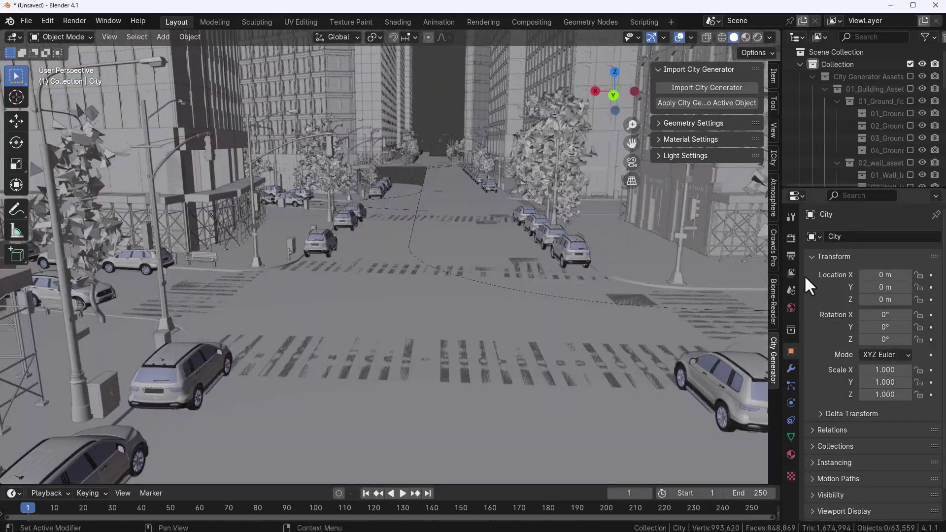
click(791, 256)
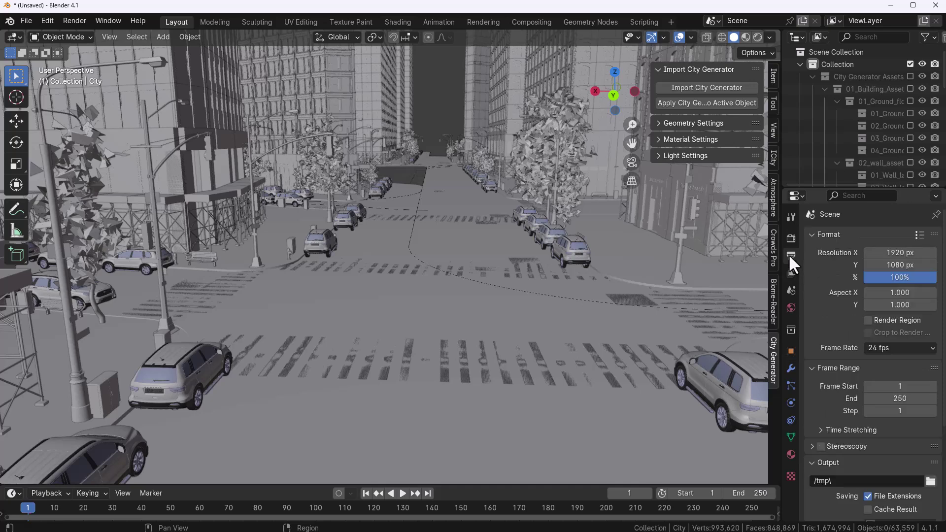
click(791, 238)
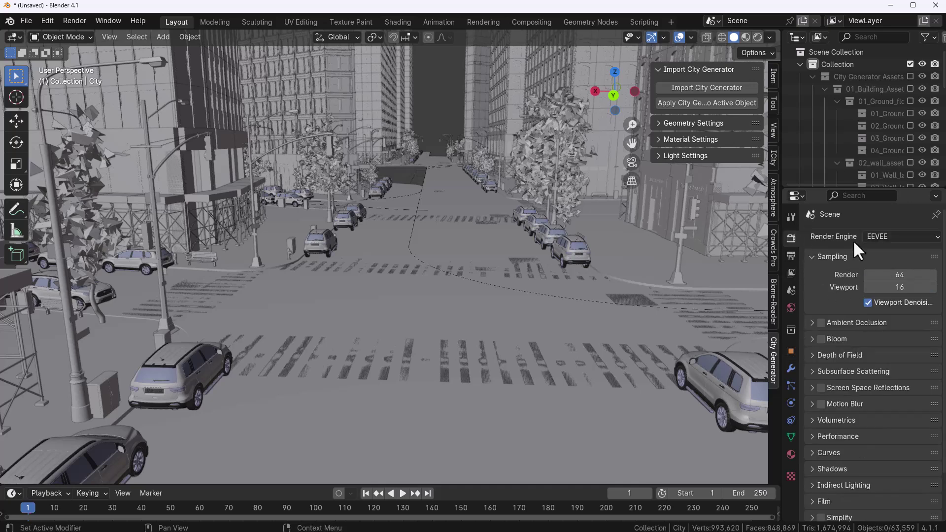
click(895, 238)
click(896, 276)
click(895, 266)
click(897, 295)
click(829, 383)
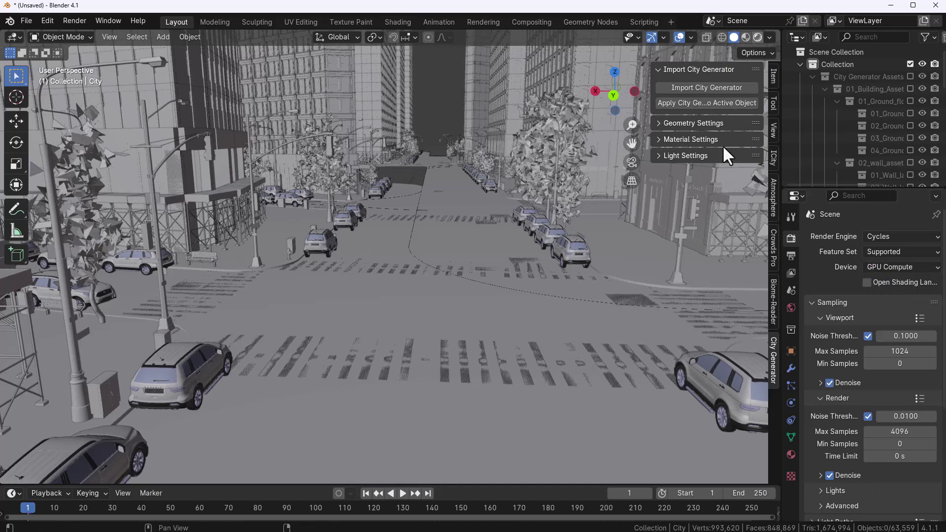
key(z)
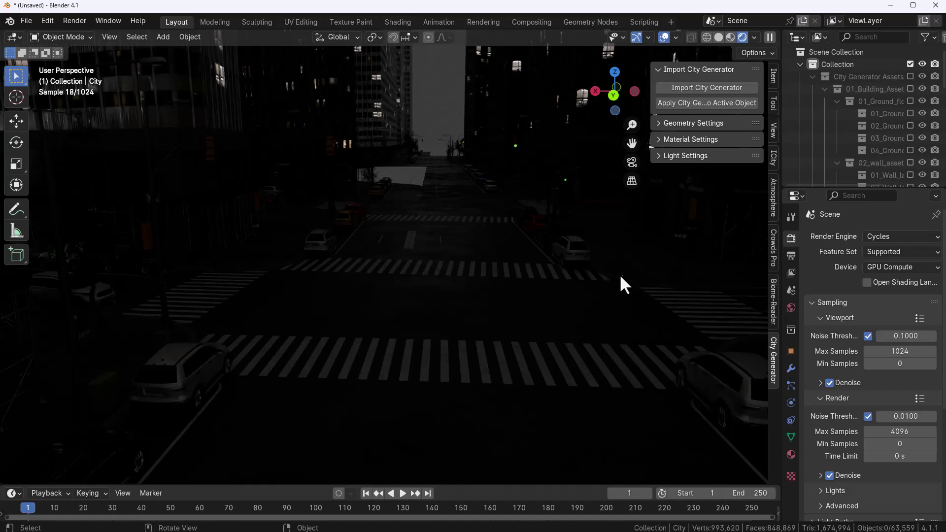
- Add a Sun light to the scene and set its strength to 8
middle_drag(462, 278, 399, 271)
key(shift+a)
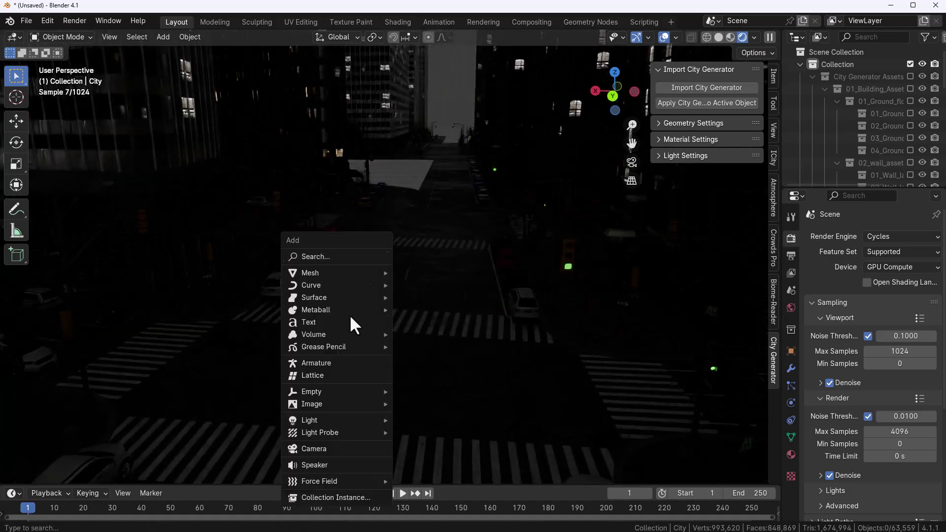
mouse_move(341, 417)
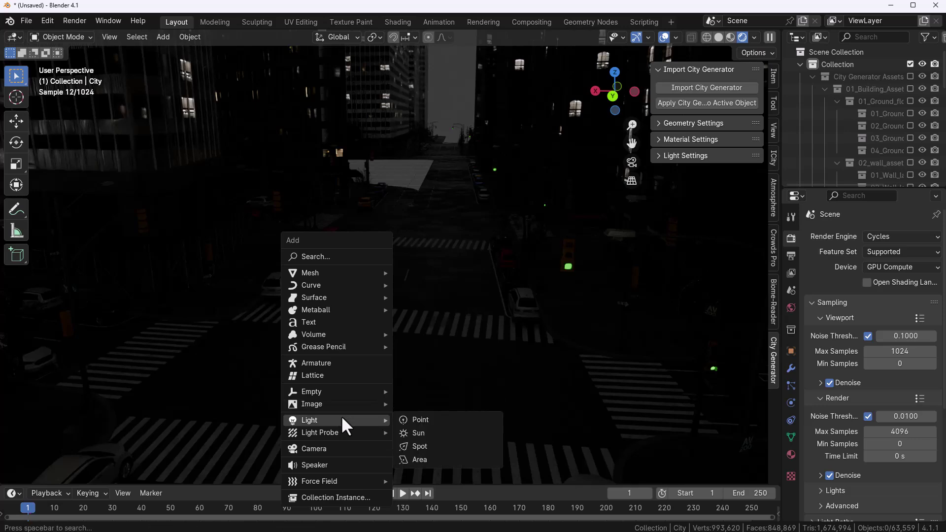
click(424, 432)
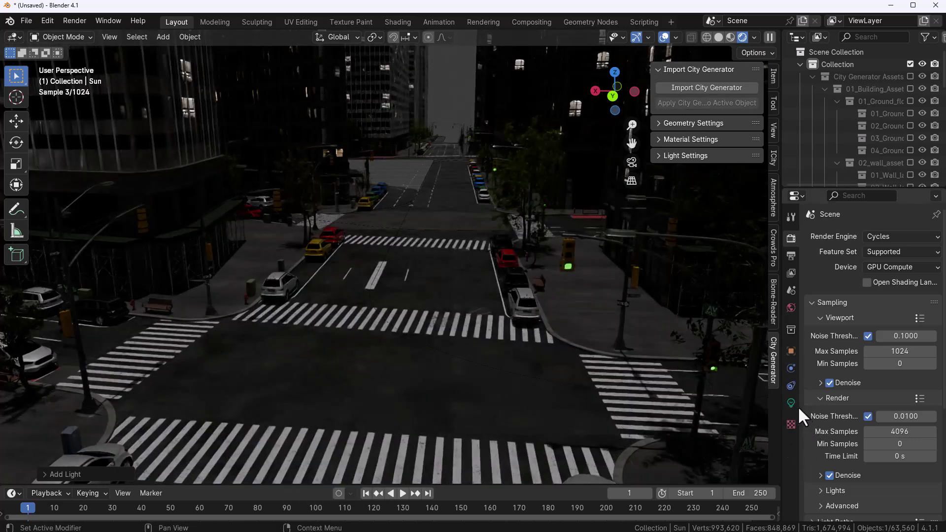
click(790, 403)
click(897, 321)
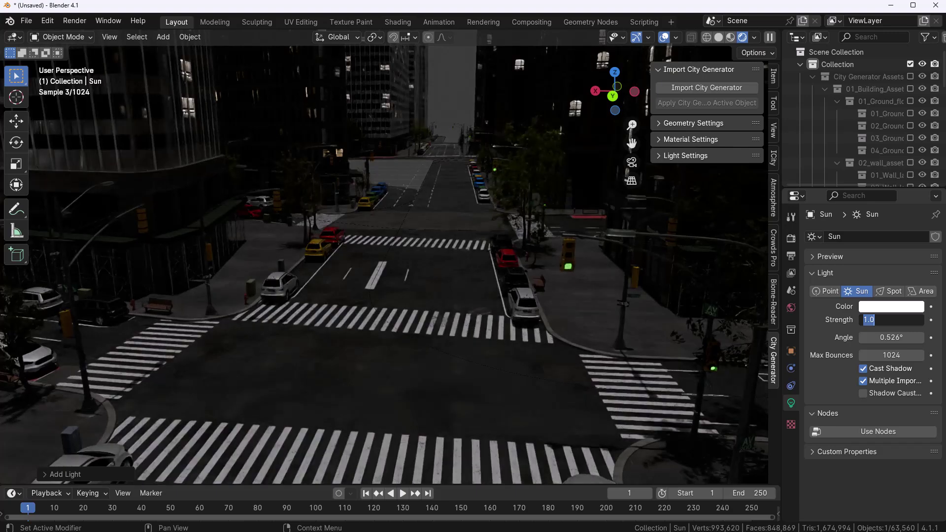
text(8)
key(Return)
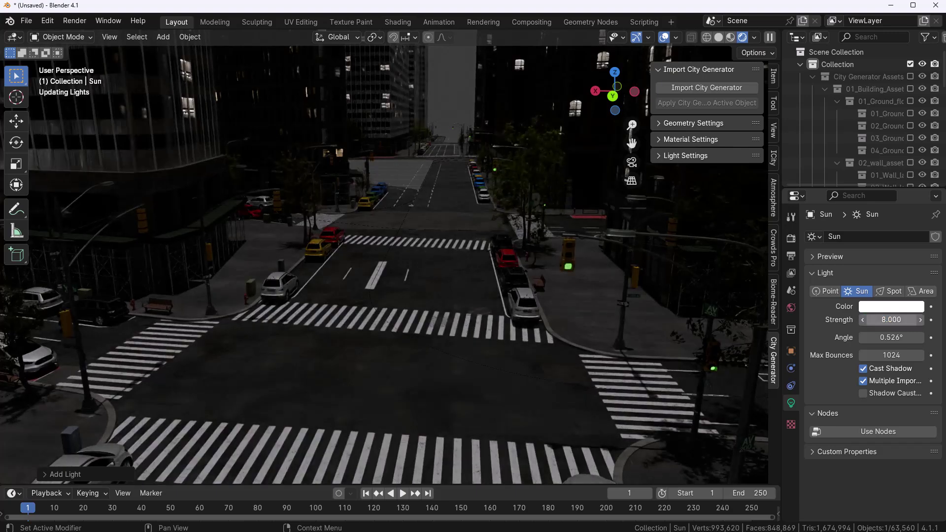
- Examine the rendered streets, including the road surface, crosswalks, parked cars, building facades and lit windows
scroll(413, 239, up, 5)
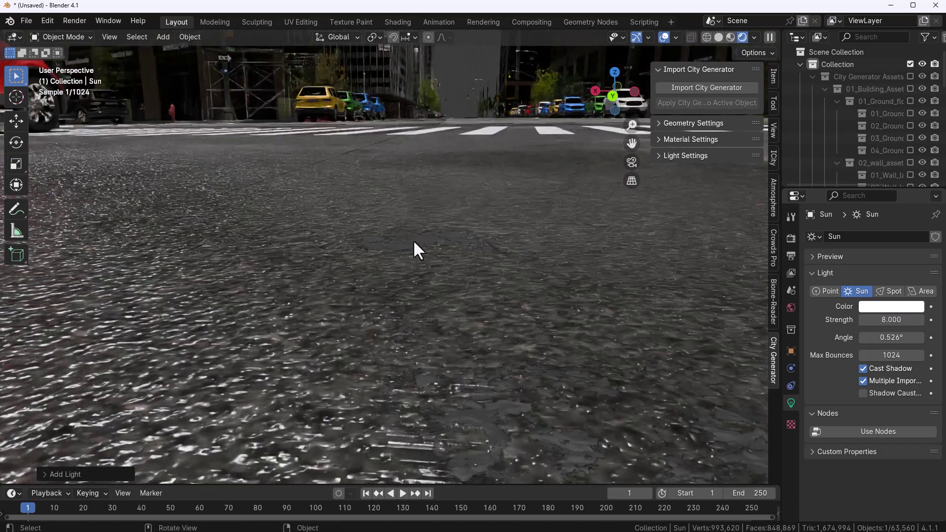
scroll(405, 246, down, 6)
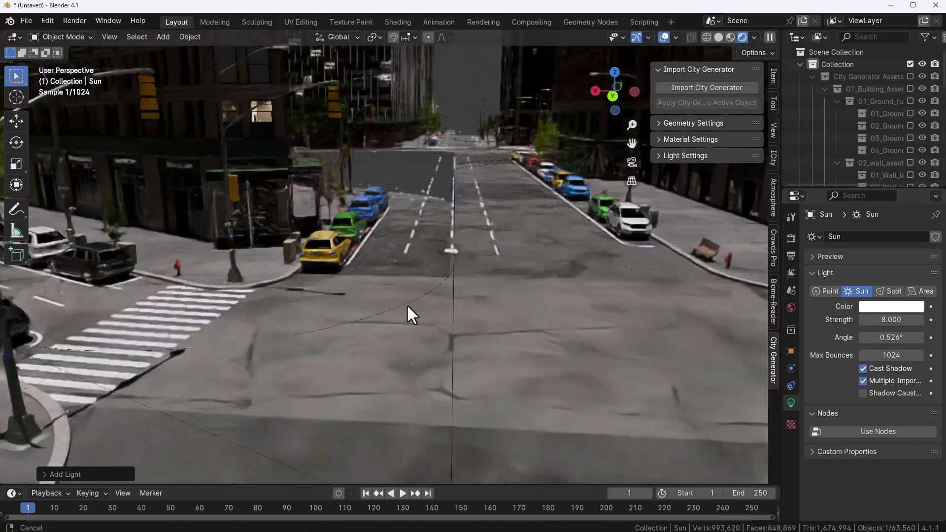
scroll(358, 345, up, 6)
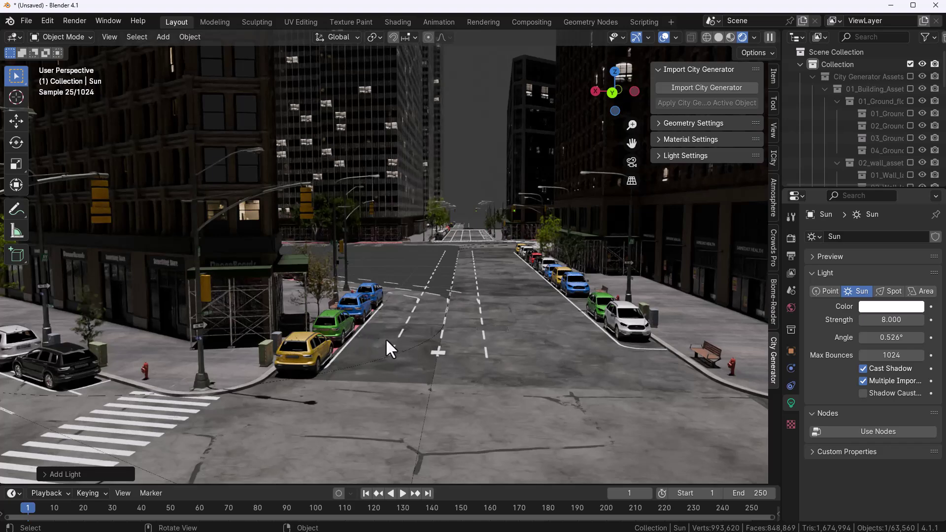
middle_drag(272, 323, 401, 337)
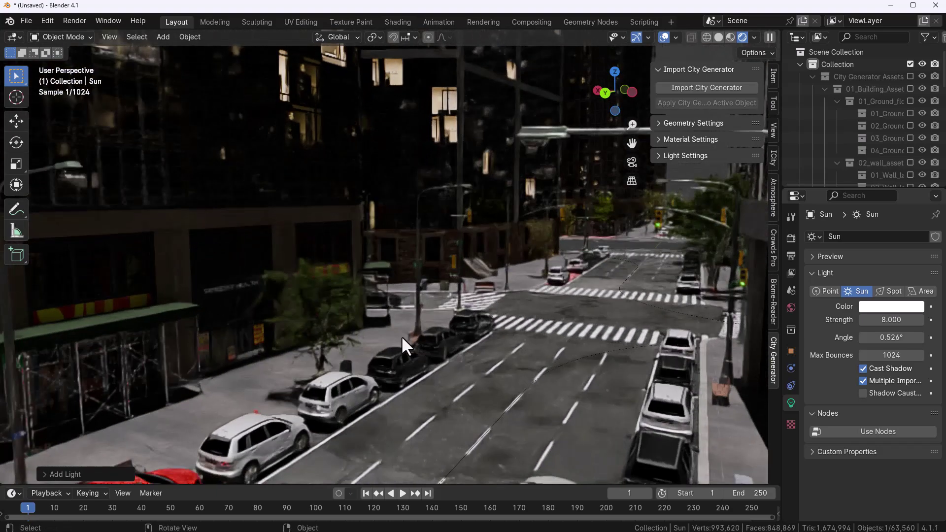
scroll(434, 302, down, 3)
middle_drag(436, 304, 417, 351)
scroll(409, 354, up, 4)
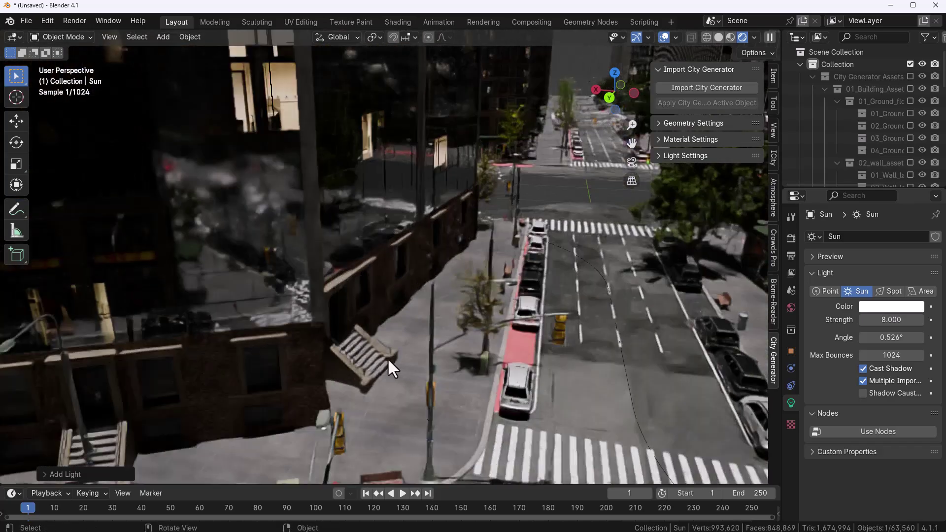
shift+middle_drag(384, 399, 236, 376)
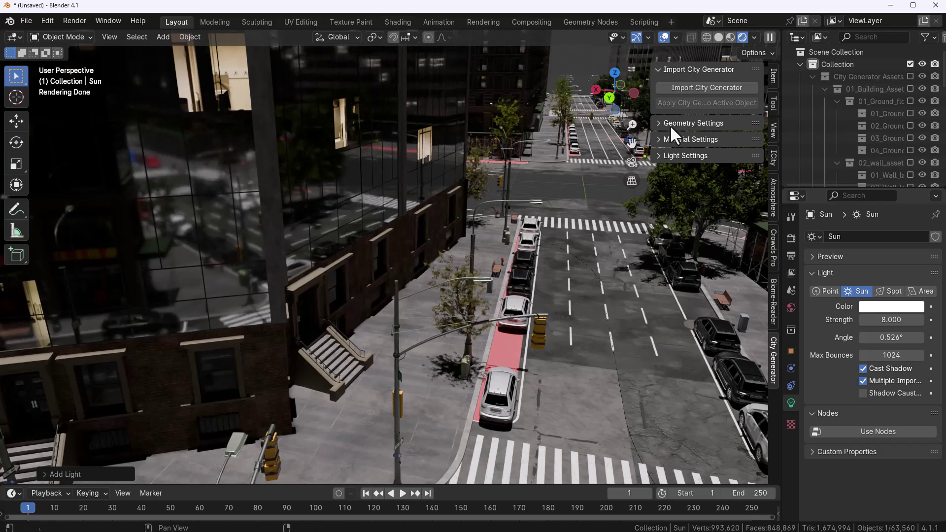
- Return the viewport to solid shading and view the city blocks from above the rooftops
click(718, 38)
scroll(480, 262, up, 10)
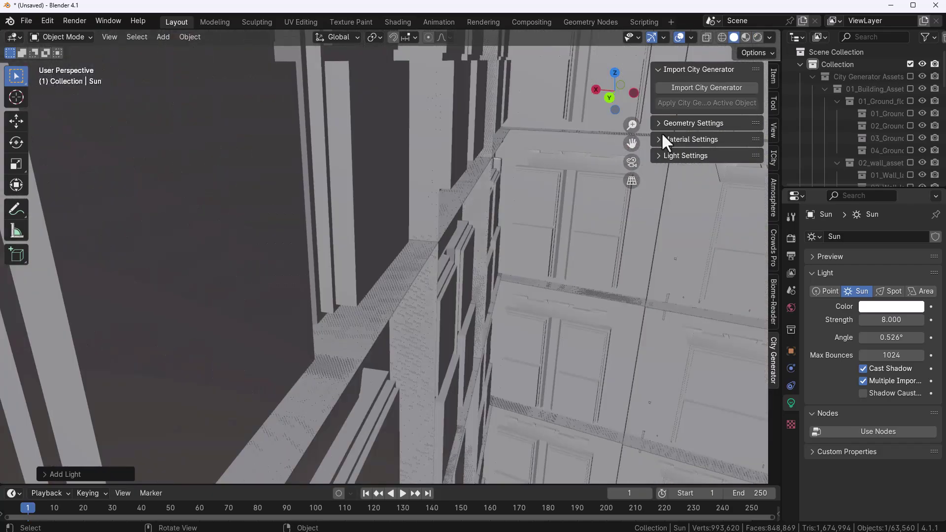
key(Home)
middle_drag(407, 271, 433, 321)
scroll(434, 324, up, 5)
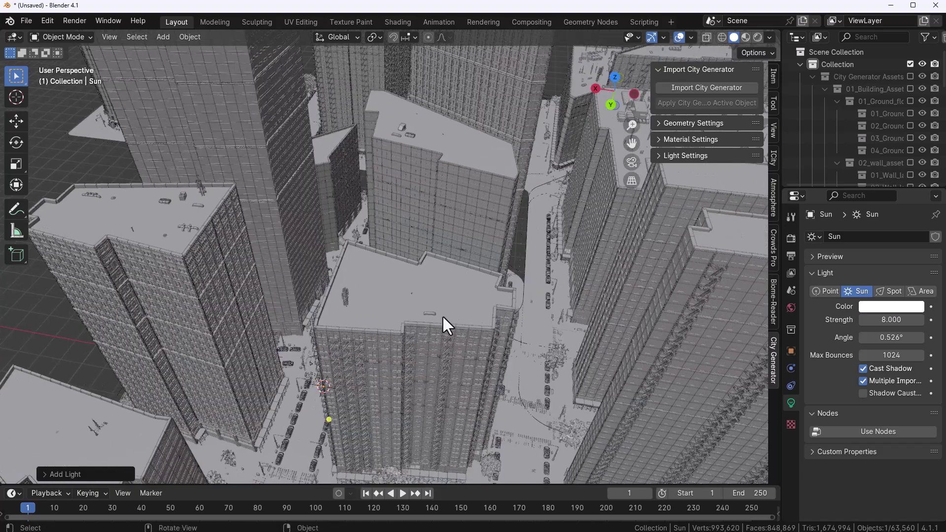
- Enable Low Poly Preview in the City object's geometry settings and deselect the city
click(441, 315)
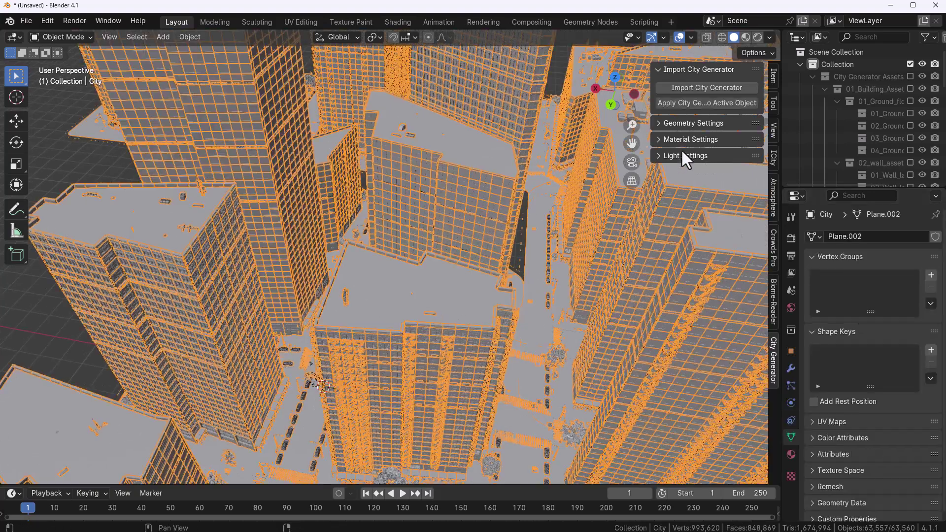
click(670, 121)
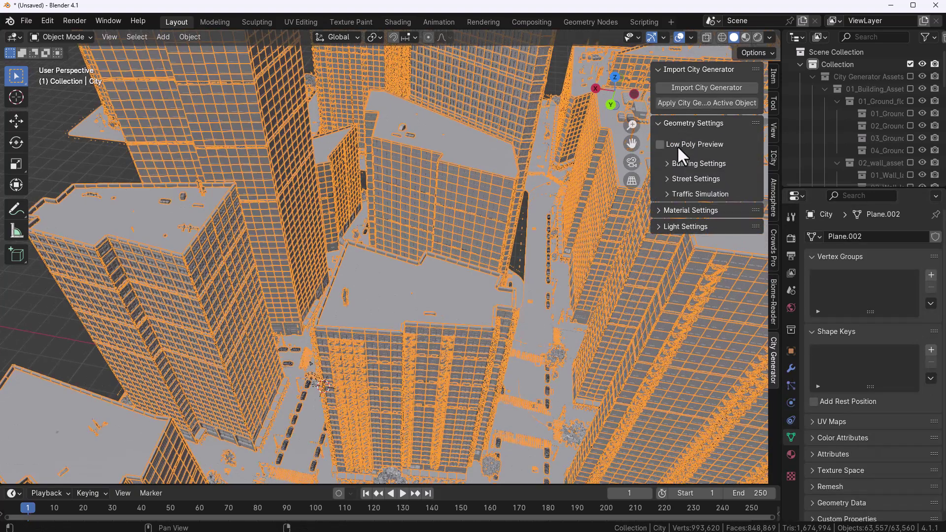
scroll(413, 283, down, 5)
scroll(471, 274, up, 5)
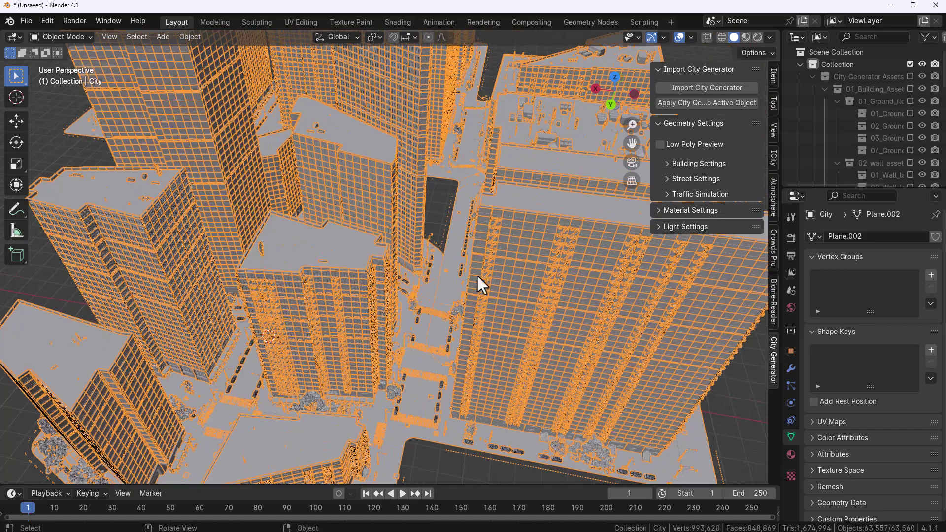
click(659, 143)
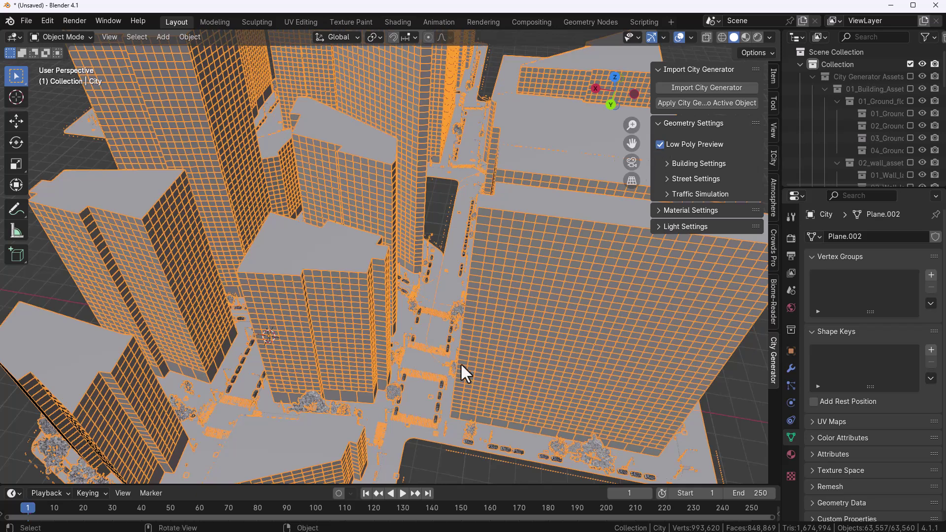
click(435, 464)
shift+middle_drag(561, 409, 564, 362)
- Isolate the buildings to inspect them without the streets, and turn the isolation back off
click(667, 165)
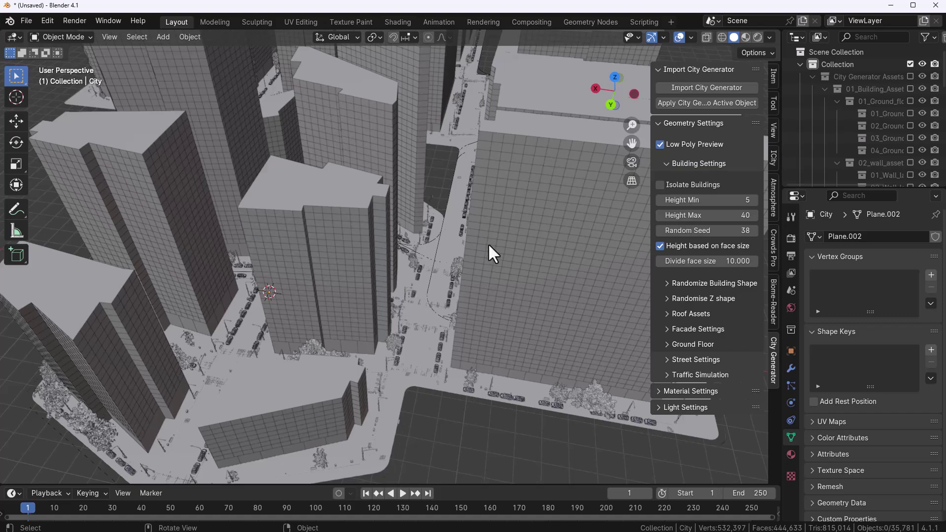
click(660, 184)
middle_drag(541, 237, 360, 290)
scroll(359, 290, up, 5)
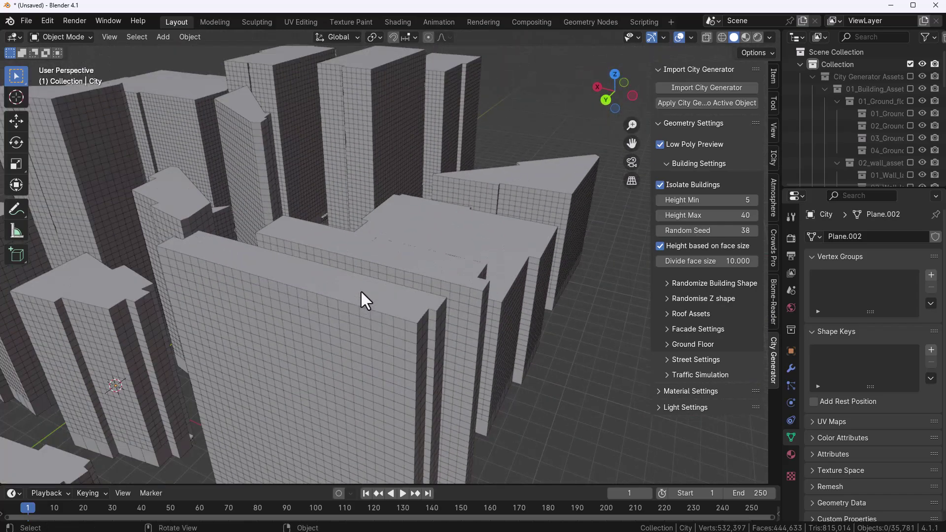
click(659, 182)
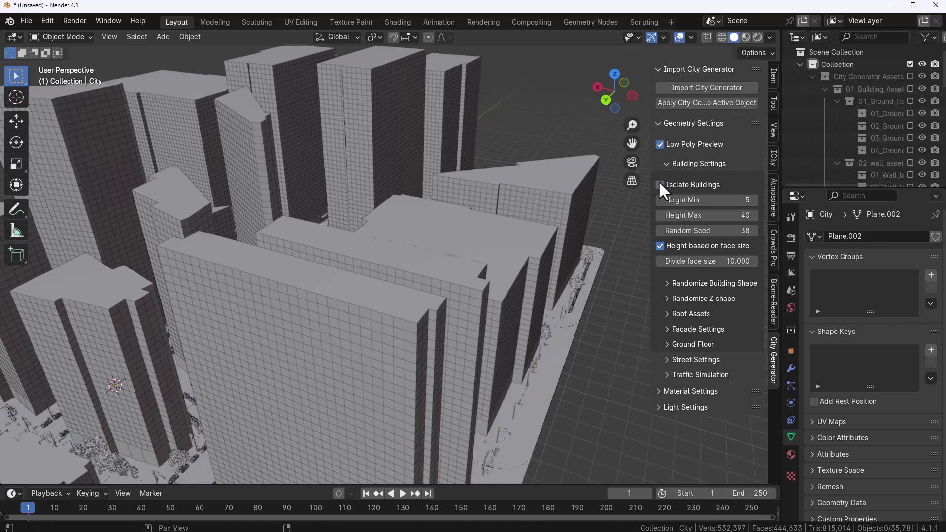
- Enable Isolate Streets in the street settings to show the roads, cars and trees without buildings
click(672, 358)
scroll(672, 358, down, 3)
click(660, 317)
middle_drag(367, 329, 484, 200)
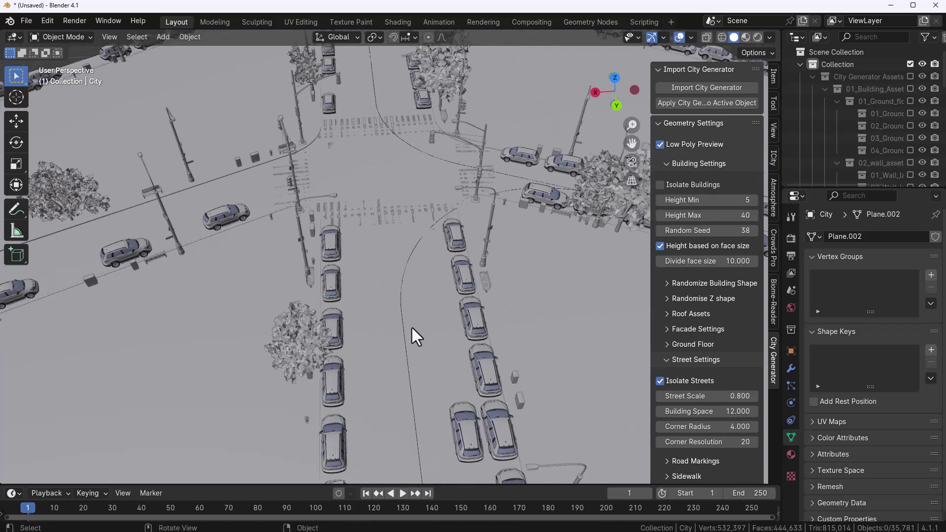
shift+middle_drag(482, 249, 450, 249)
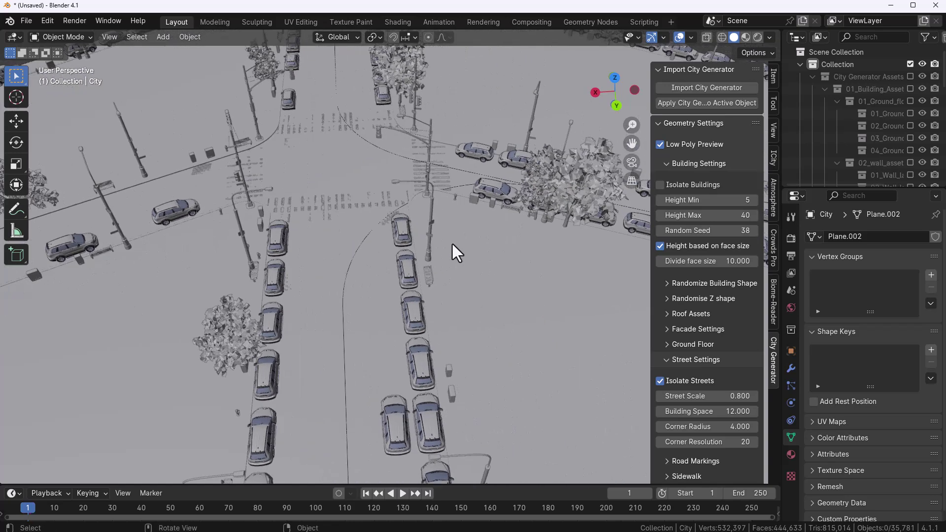
- Turn on Isolate Traffic in the Traffic Simulation settings and play the animation to watch the moving cars
scroll(706, 350, down, 3)
click(694, 443)
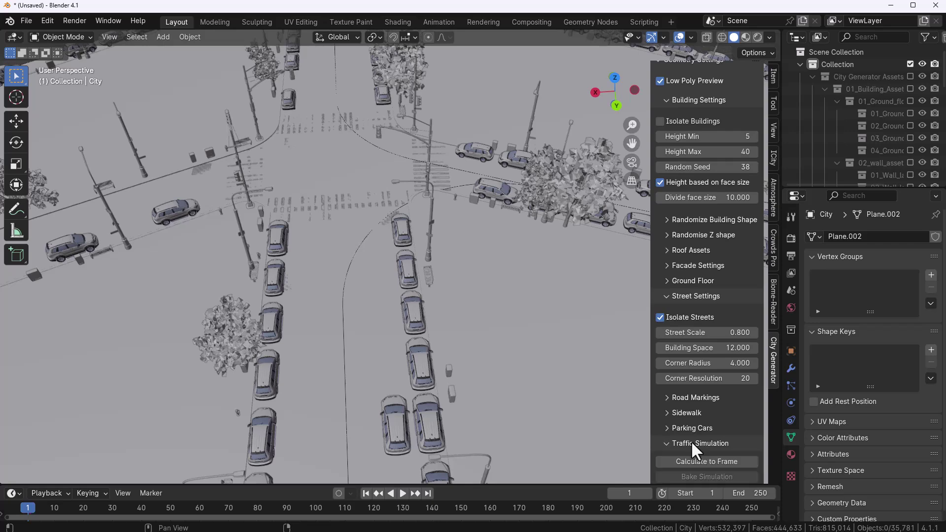
scroll(688, 394, down, 8)
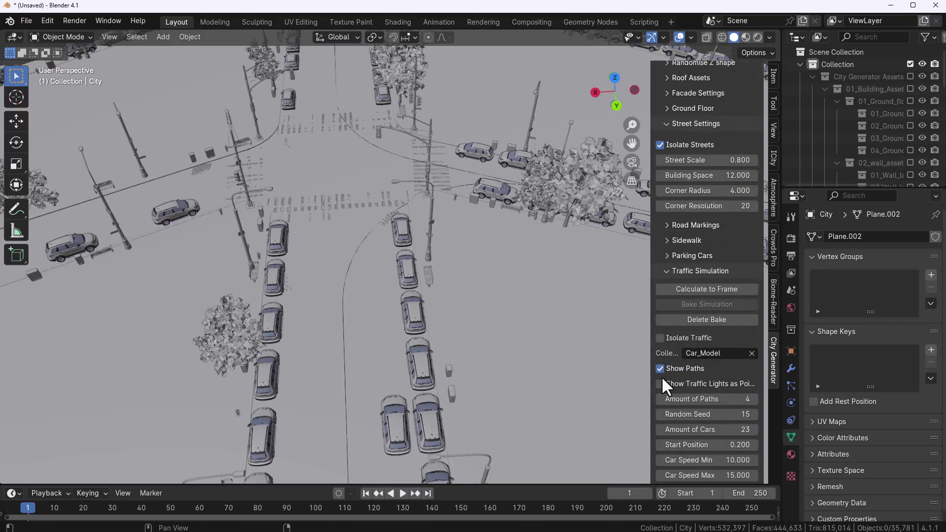
click(658, 340)
shift+middle_drag(377, 296, 338, 365)
key(space)
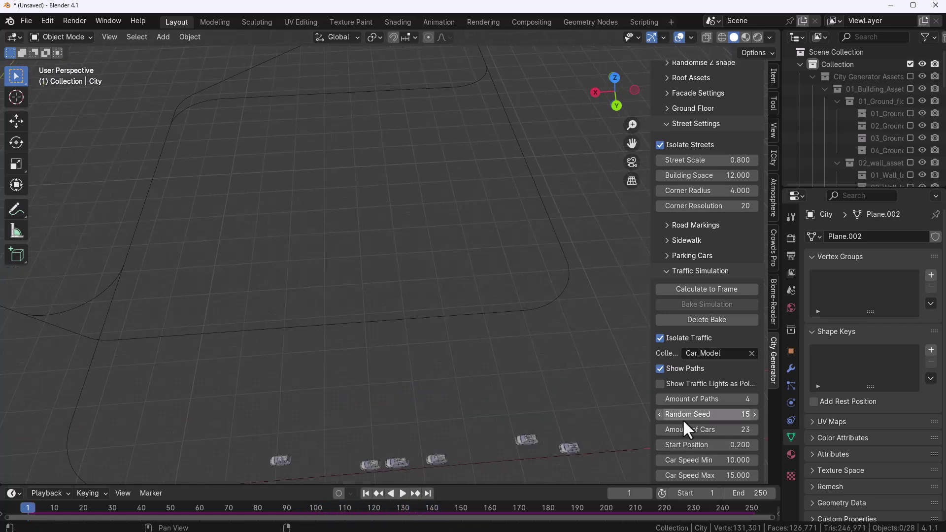
- Set the traffic simulation's Amount of Paths to 65, Start Position to 0.830 and Seed to -133
scroll(693, 409, down, 5)
drag(701, 324, 773, 324)
mouse_move(695, 371)
mouse_down()
mouse_move(729, 371)
mouse_move(692, 374)
mouse_up()
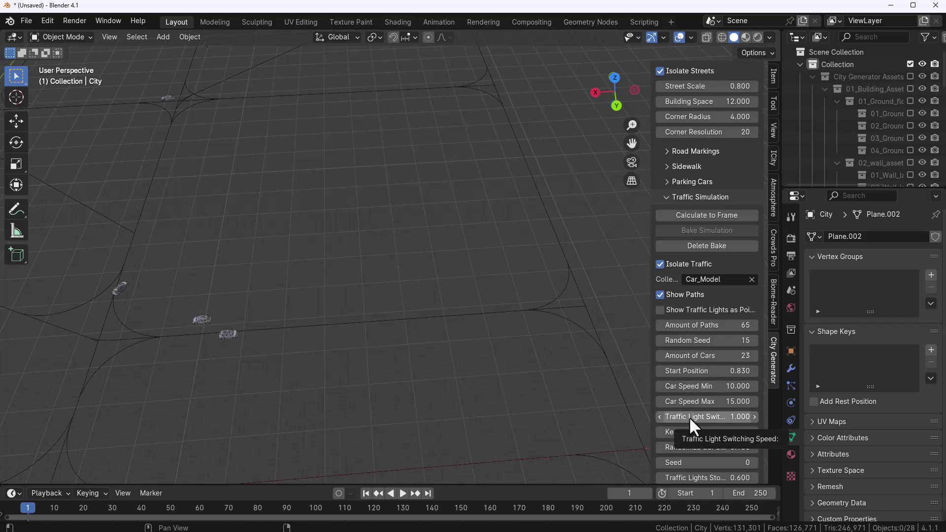
drag(687, 462, 628, 462)
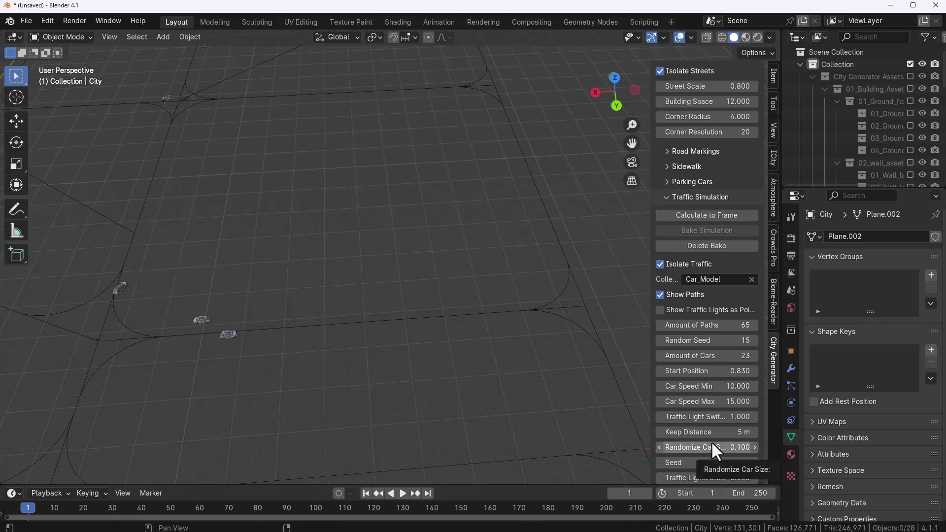
- Turn off Isolate Traffic in the Traffic Simulation settings to bring back the streets around the cars
scroll(728, 407, up, 4)
scroll(727, 404, down, 6)
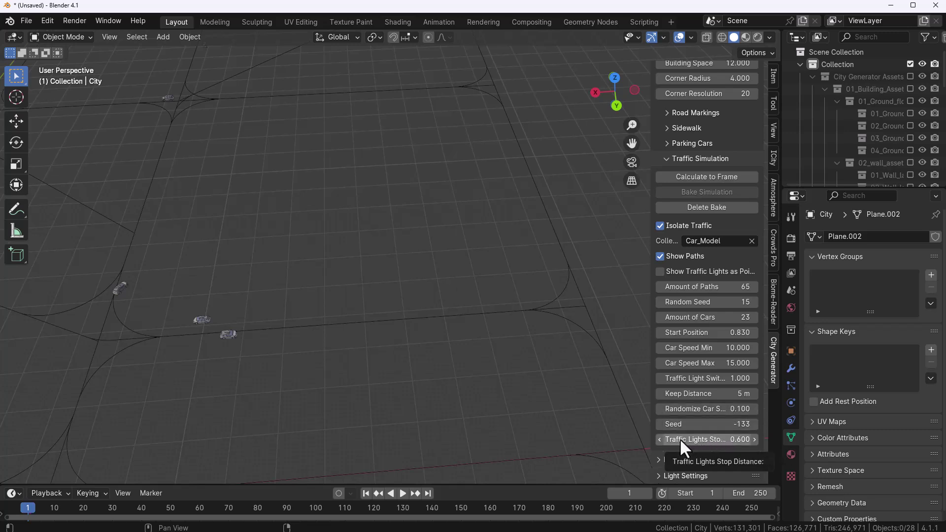
scroll(703, 392, up, 5)
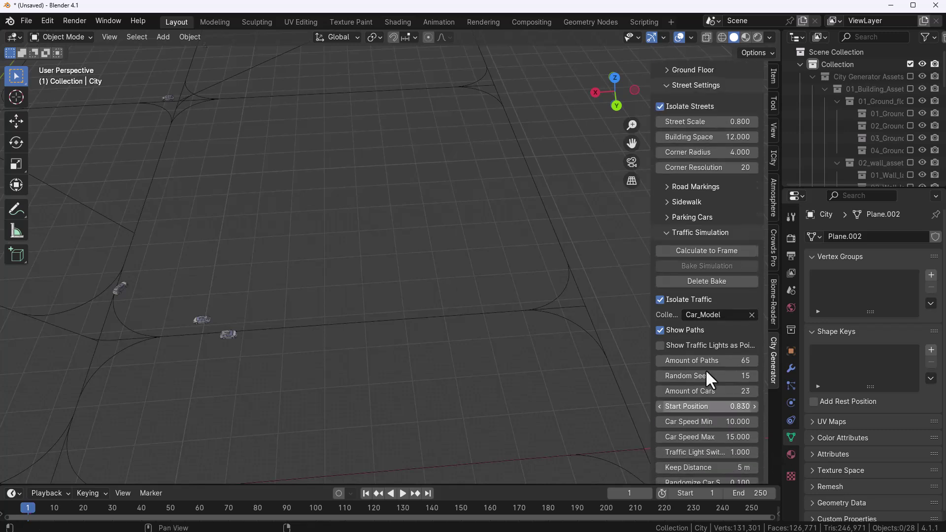
scroll(684, 276, up, 9)
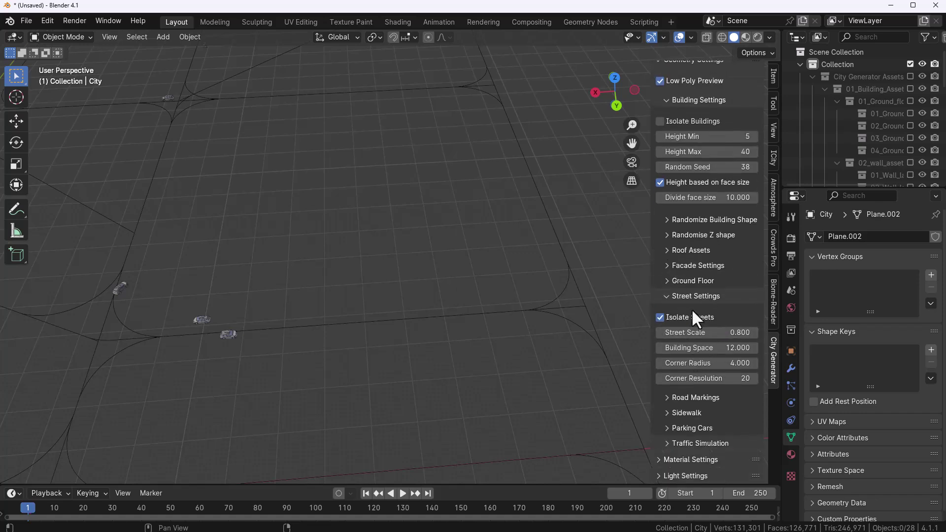
click(683, 443)
scroll(684, 428, down, 5)
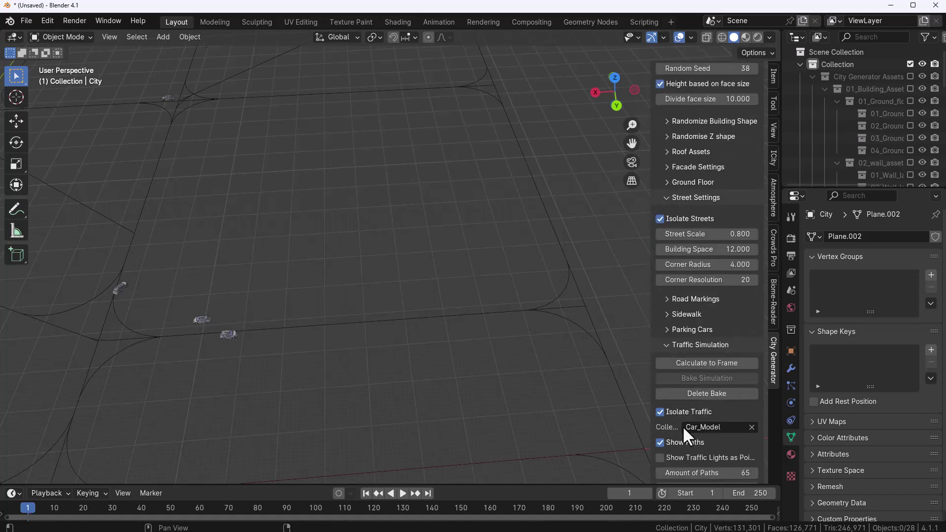
click(659, 411)
scroll(351, 354, up, 6)
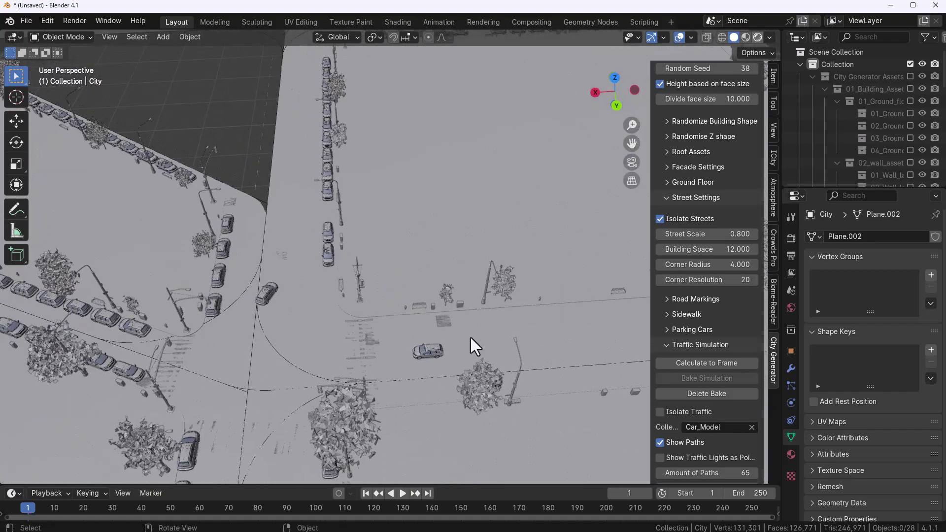
- Switch the viewport to rendered shading and look along a street with lane markings
key(z)
scroll(238, 300, up, 4)
middle_drag(323, 256, 283, 380)
scroll(685, 256, down, 3)
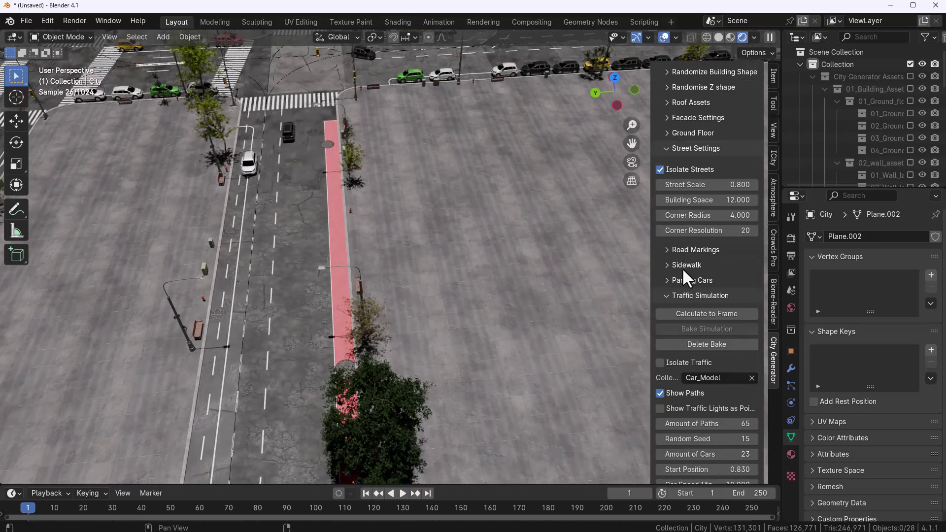
- In Road Markings, try a Line Width of 1.32 m and a Line Length of 4.47 m, and set Lane Distance to 2.77 m
click(682, 251)
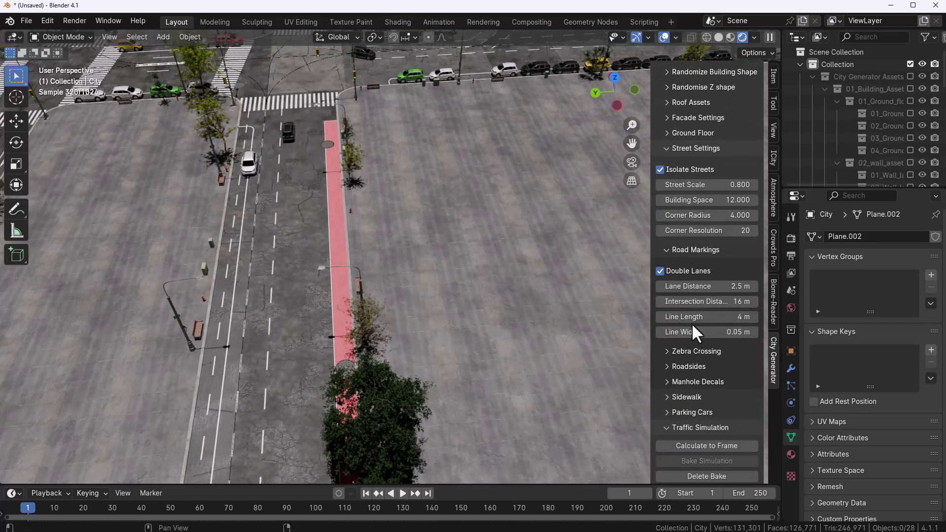
drag(703, 327, 788, 327)
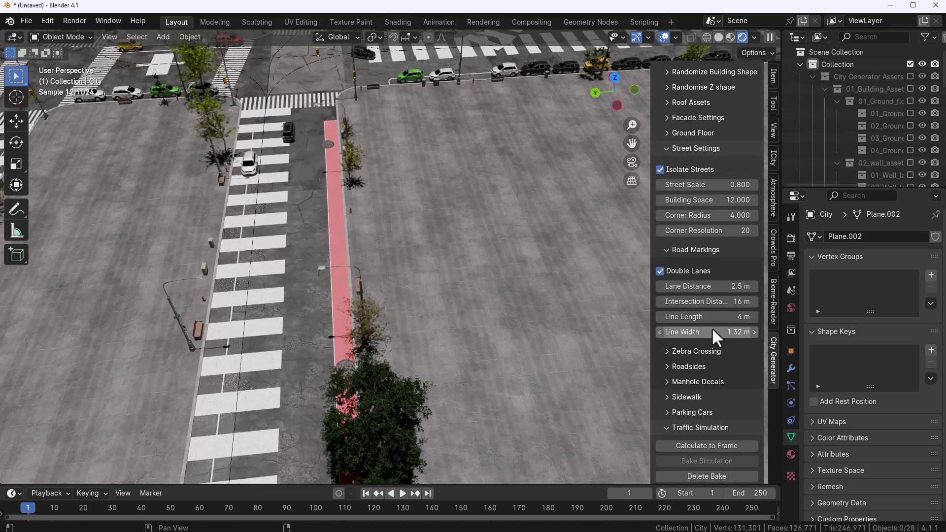
drag(697, 318, 711, 317)
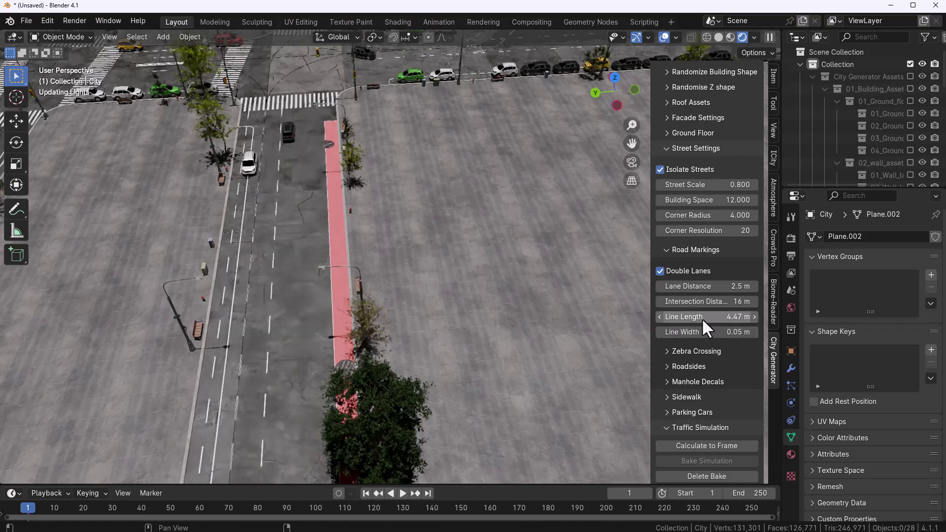
mouse_move(696, 286)
mouse_down()
mouse_move(704, 286)
mouse_move(695, 285)
mouse_up()
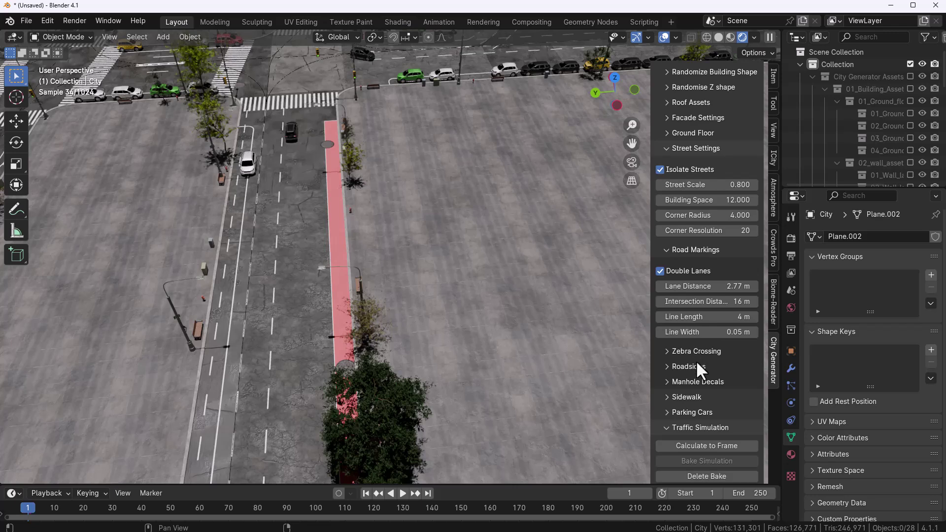
- Expand the Zebra Crossing, Roadsides and Red Lines settings and set the Red Lines Probability to 0.195
scroll(705, 341, down, 3)
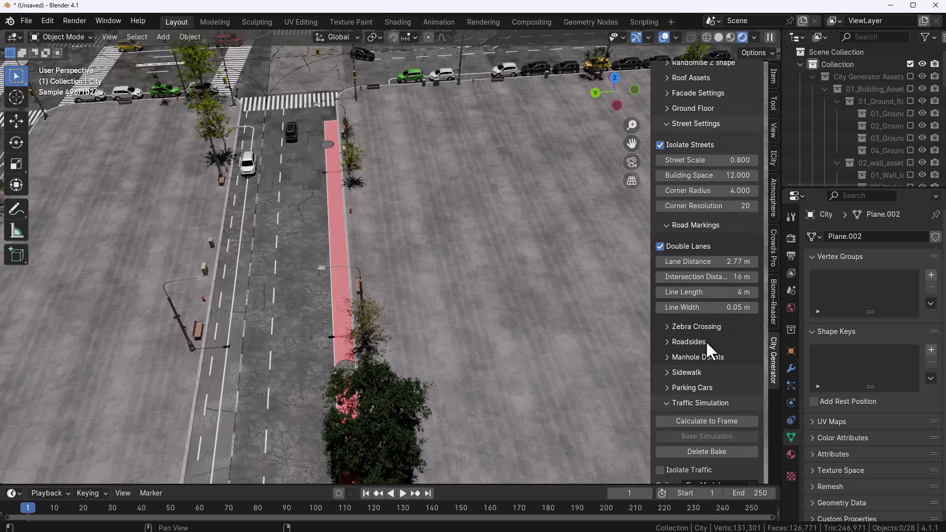
click(695, 301)
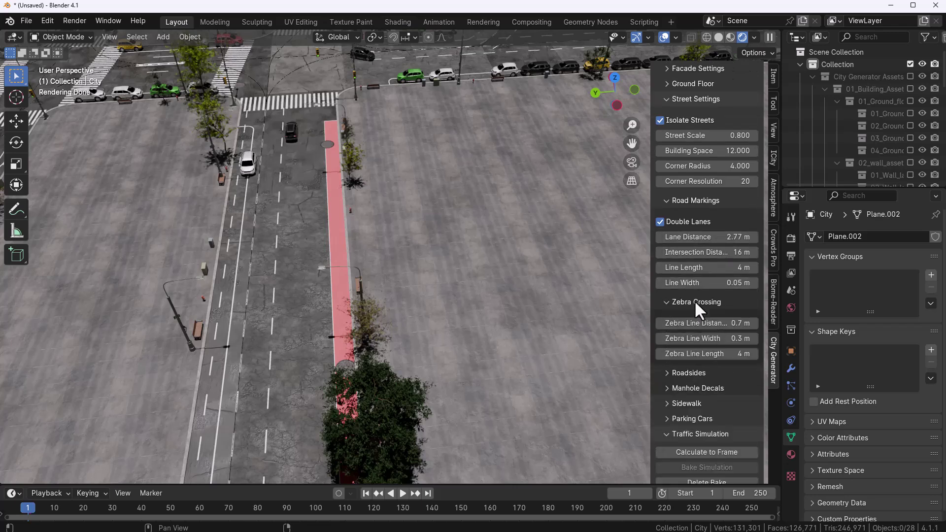
click(688, 372)
scroll(687, 372, down, 4)
click(688, 375)
middle_drag(350, 282, 333, 405)
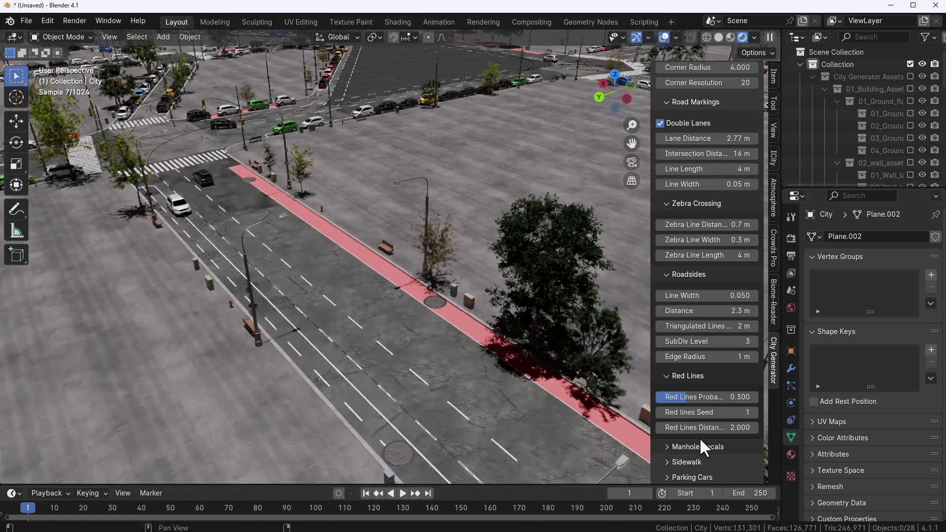
mouse_move(695, 396)
mouse_down()
mouse_move(760, 396)
mouse_move(702, 409)
mouse_up()
- Expand the Manhole Decals settings and set their Seed to 68 to vary the manhole covers on the road
click(685, 447)
scroll(695, 423, down, 5)
scroll(386, 438, up, 4)
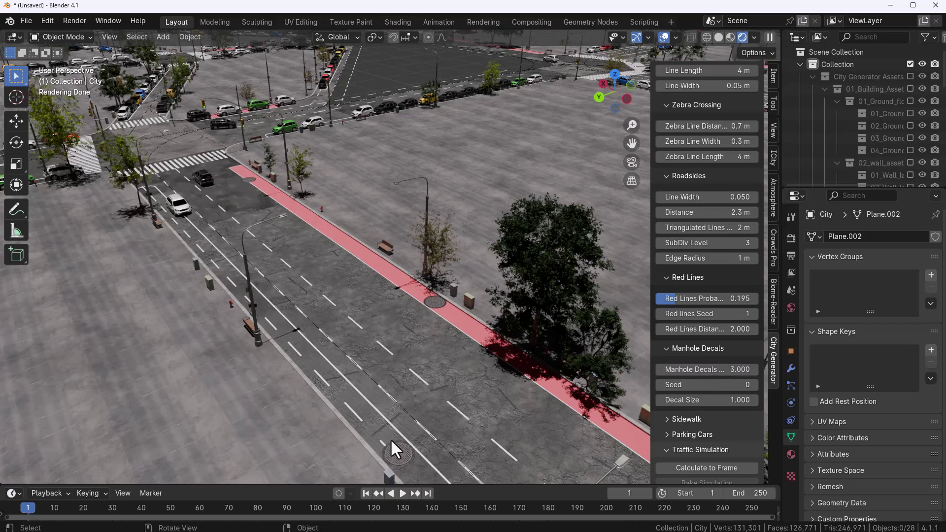
scroll(345, 355, up, 4)
scroll(337, 391, down, 3)
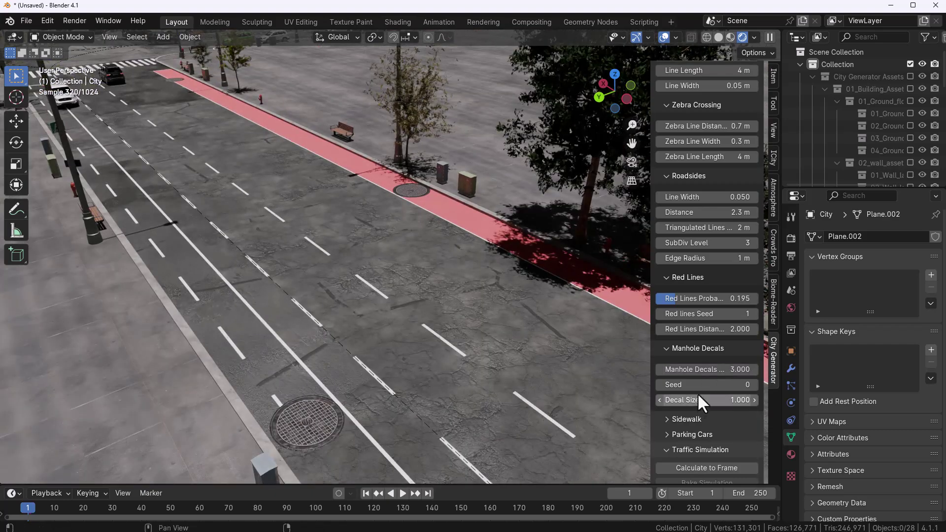
drag(699, 397, 724, 383)
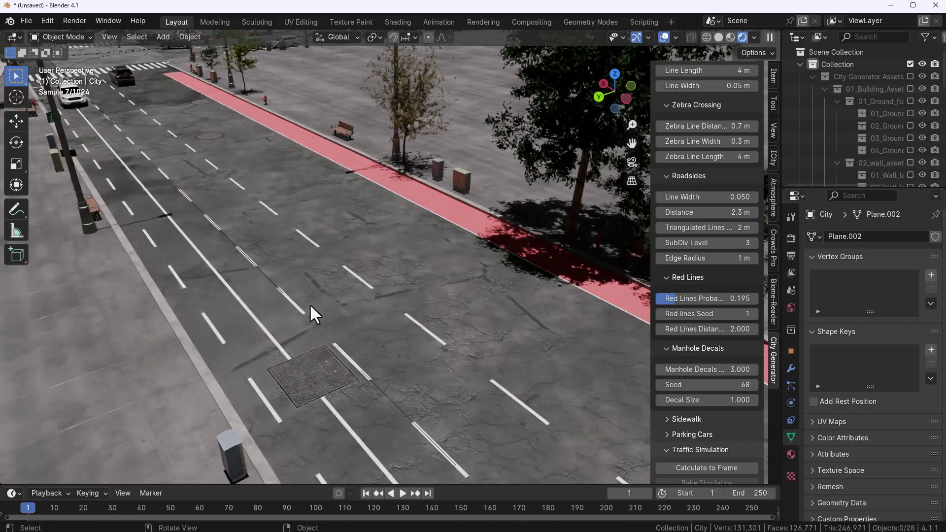
- Collapse the street settings and save the scene as City.blend
scroll(304, 264, down, 10)
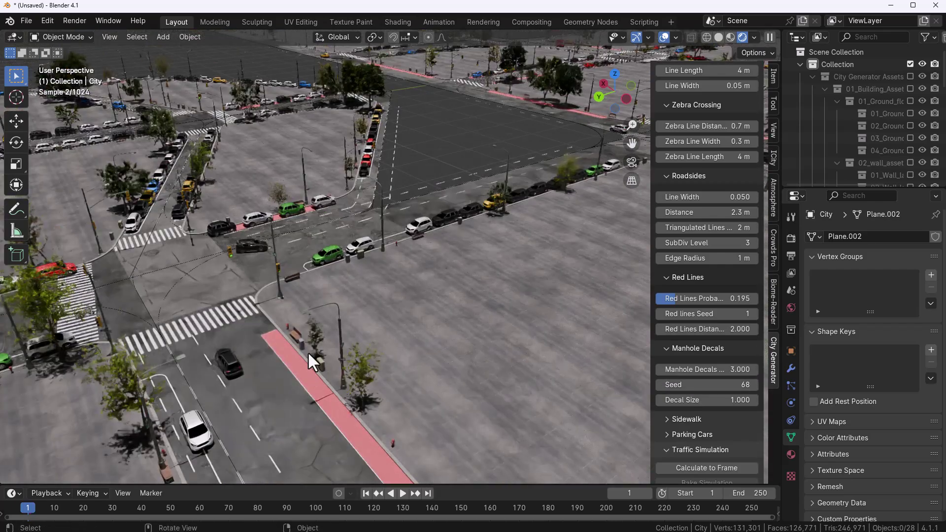
scroll(307, 348, down, 5)
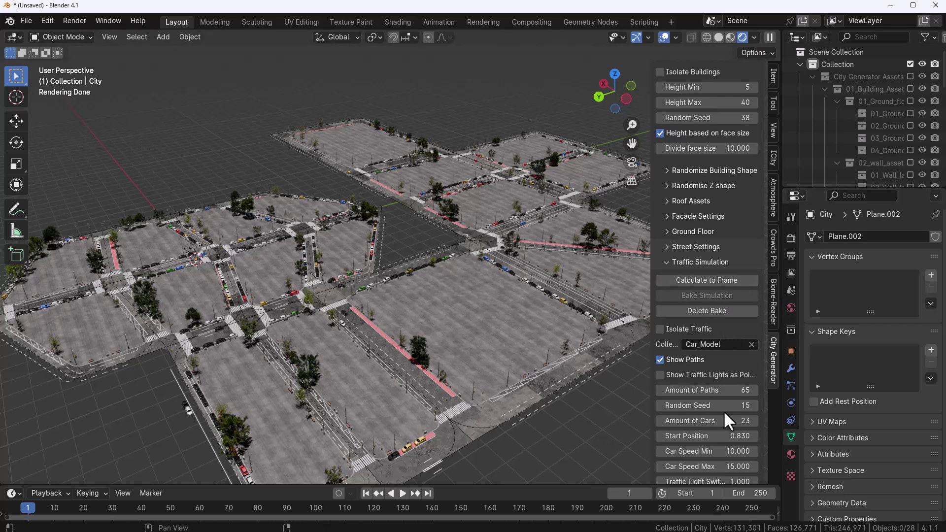
scroll(722, 415, down, 5)
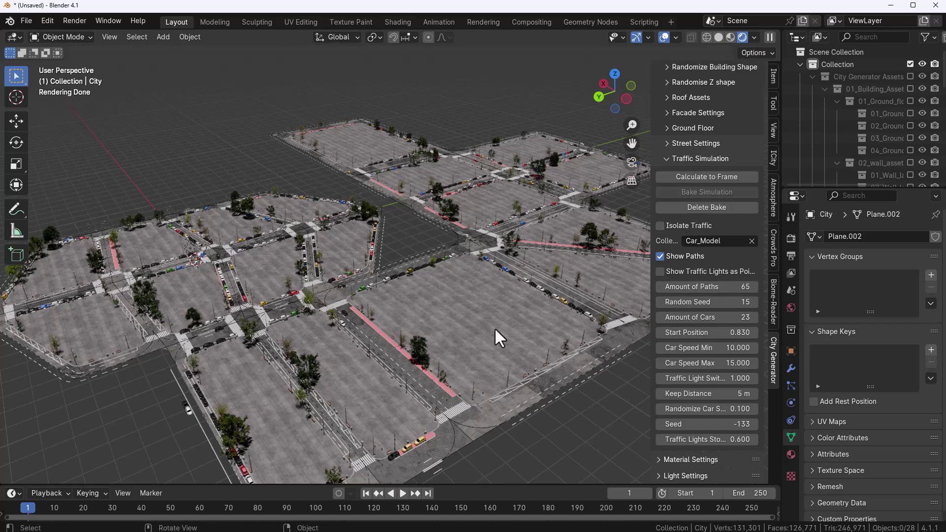
key(ctrl+z)
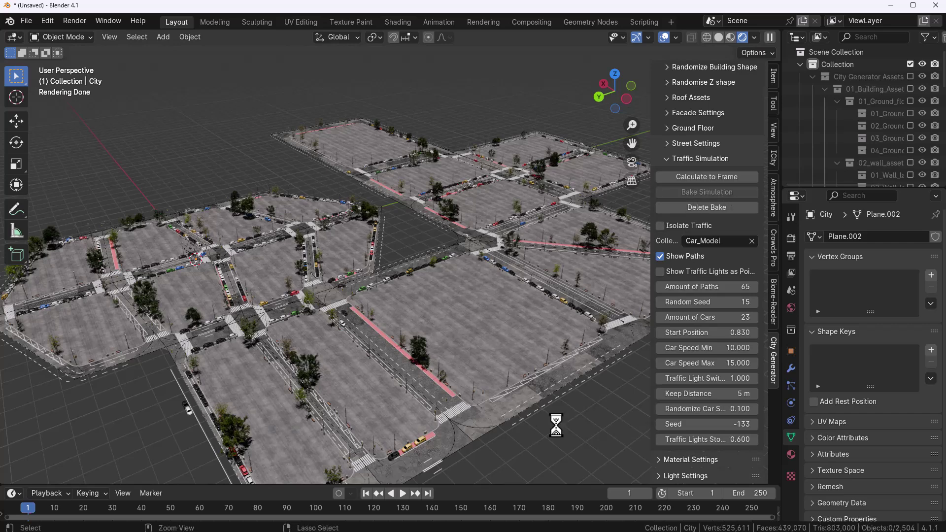
key(ctrl+s)
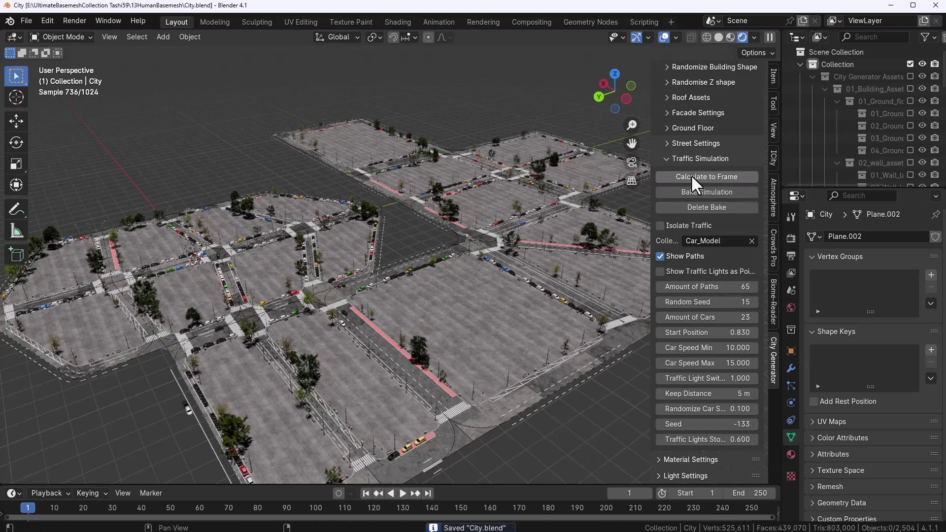
- Return the viewport to solid shading and collapse the Traffic Simulation settings
click(718, 37)
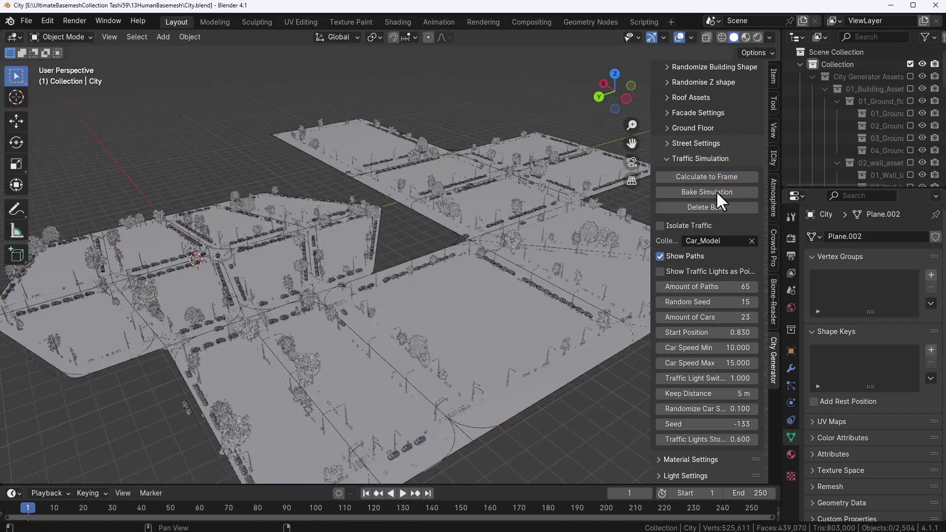
middle_drag(542, 359, 513, 384)
click(666, 158)
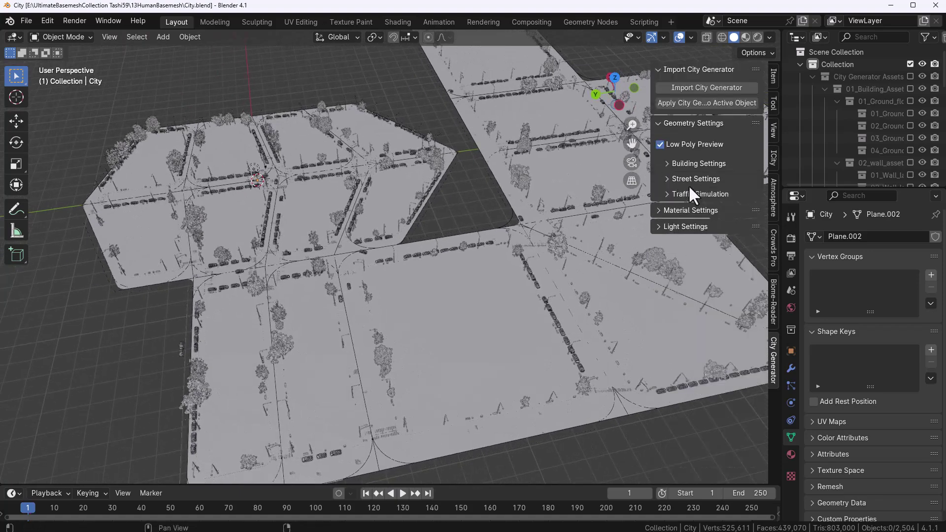
- Examine the Road Material options in the Material Settings and collapse them again
click(679, 212)
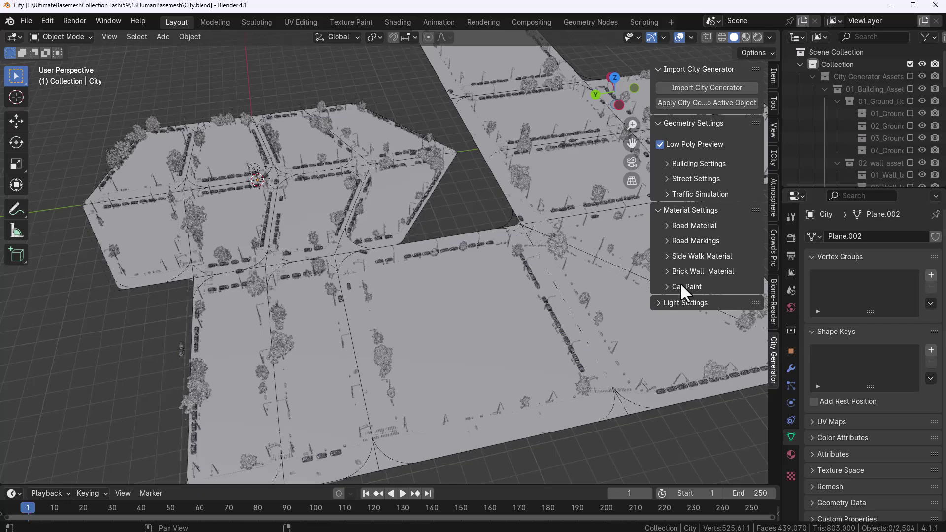
click(678, 226)
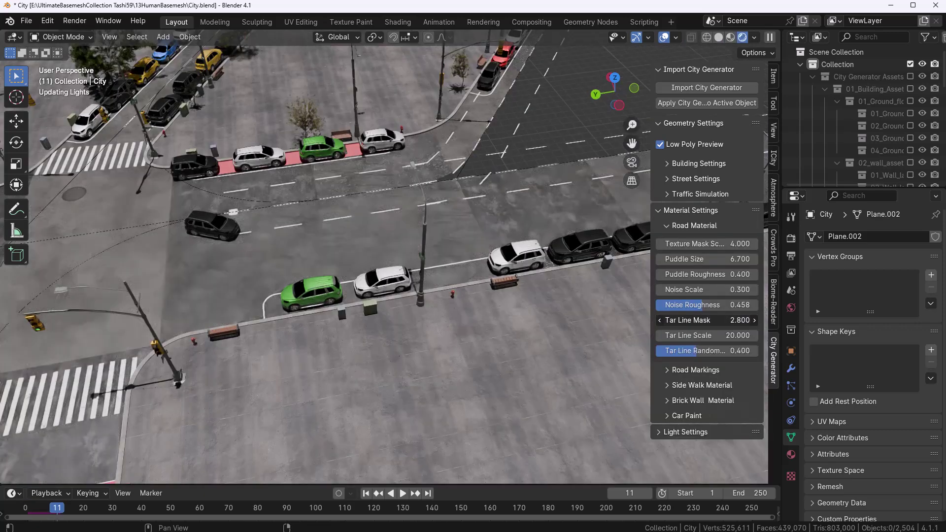
click(694, 226)
- Try another base colour and a different Woreness for the Road Markings material
click(695, 240)
click(733, 259)
click(781, 158)
drag(781, 157, 766, 121)
drag(686, 273, 719, 273)
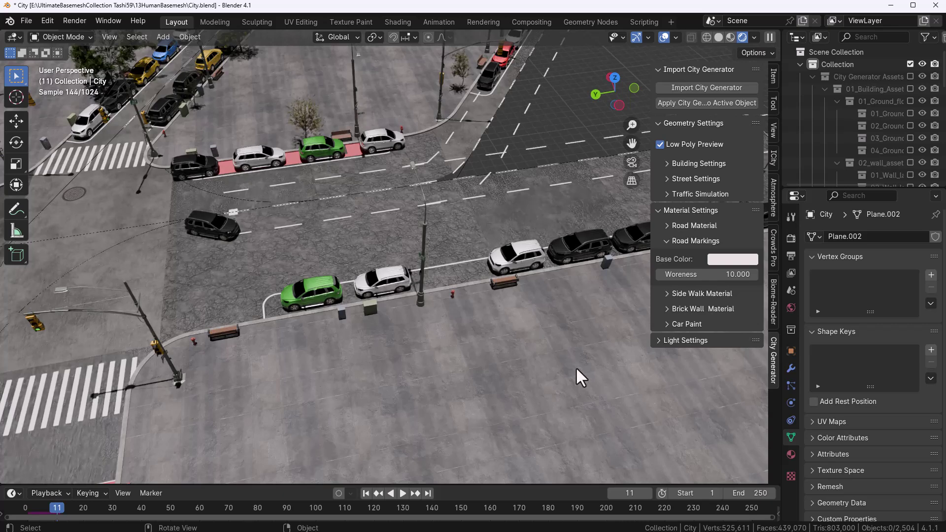
- Expand the Car Paint settings and change the selected colour ramp stop to light green
click(676, 324)
click(733, 379)
click(743, 256)
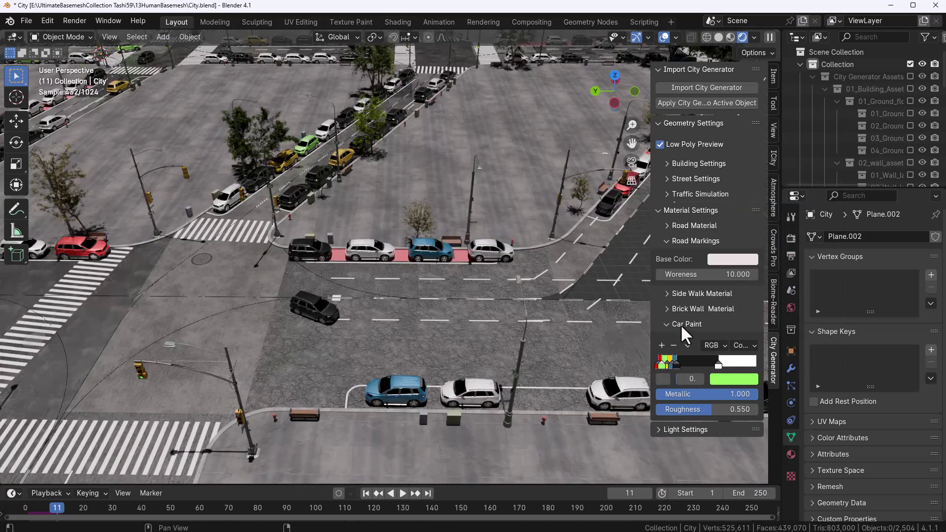
- Collapse the Car Paint settings, expand the Light Settings and return the viewport to solid shading
click(671, 324)
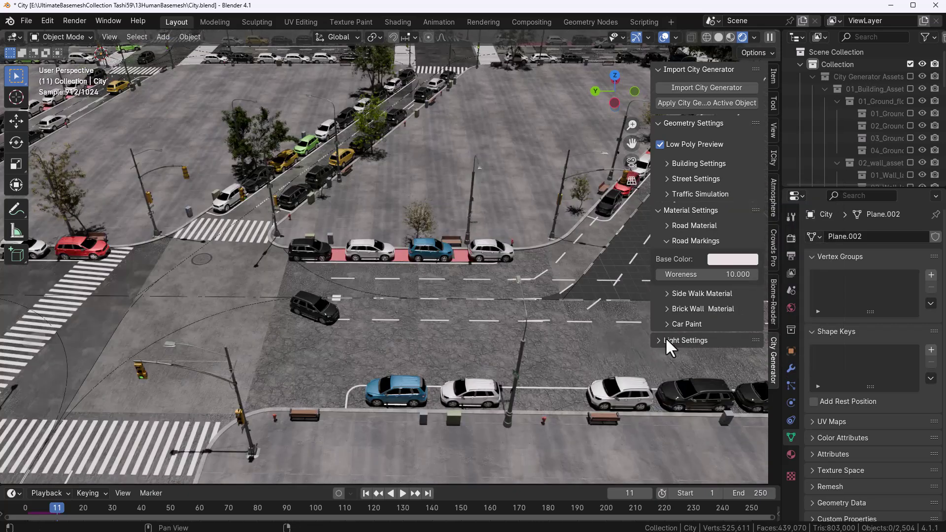
click(664, 338)
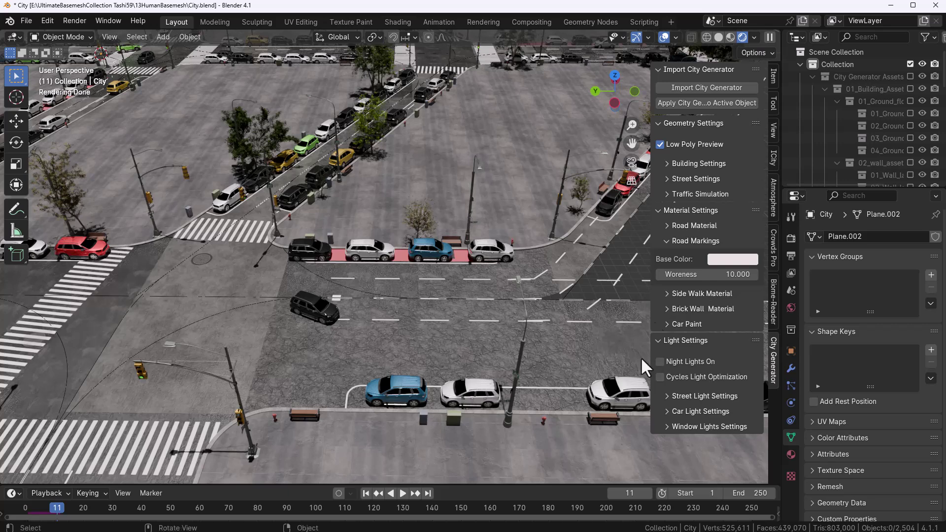
click(719, 38)
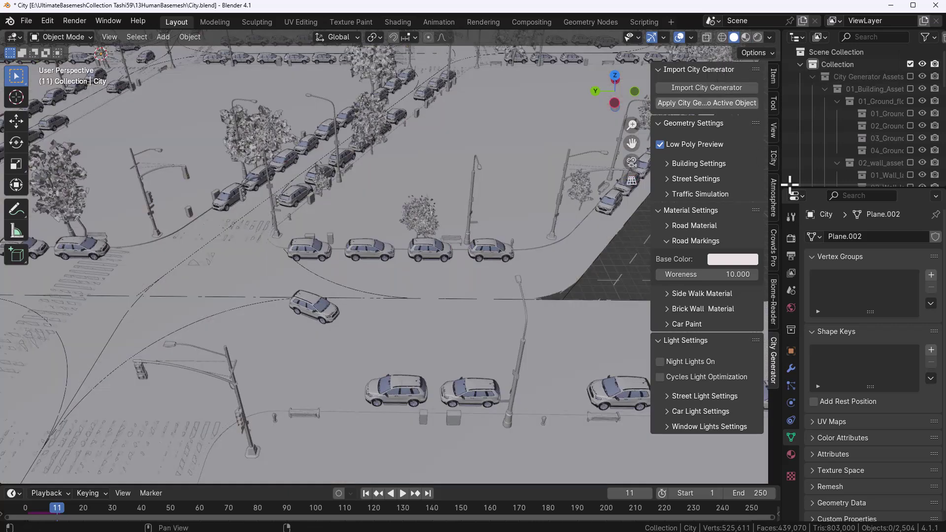
- Hide the Sun light in the viewport and turn off Isolate Streets in the Street Settings
scroll(826, 166, down, 8)
click(921, 174)
click(655, 179)
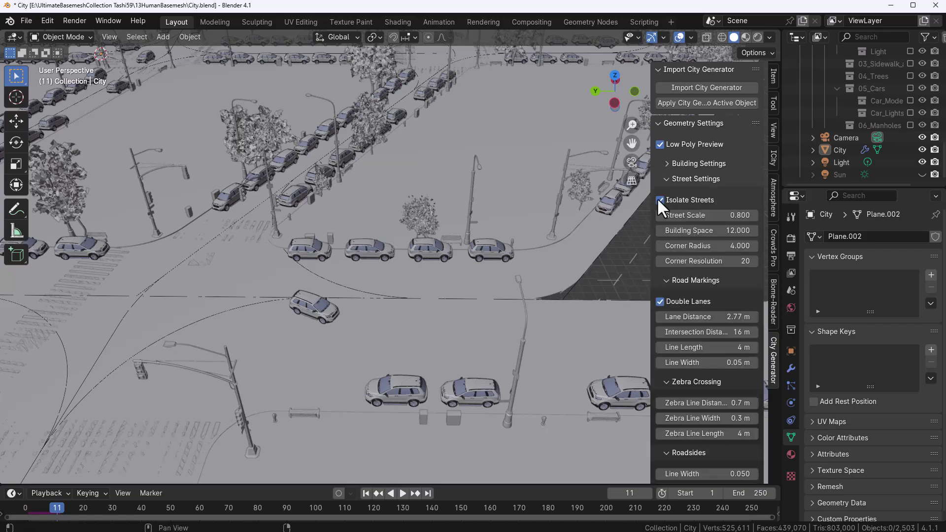
click(660, 200)
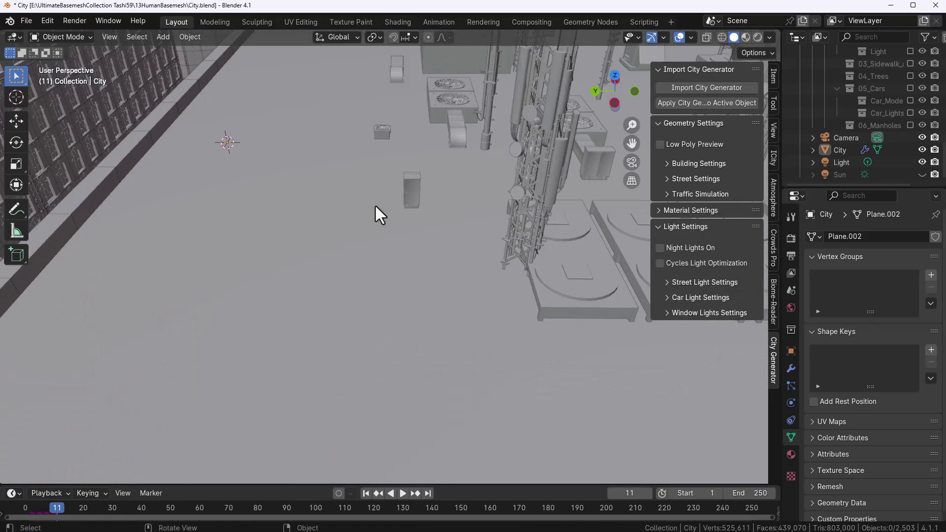
- Turn on the night lights for the city in the Light Settings
middle_drag(375, 204, 256, 316)
click(660, 248)
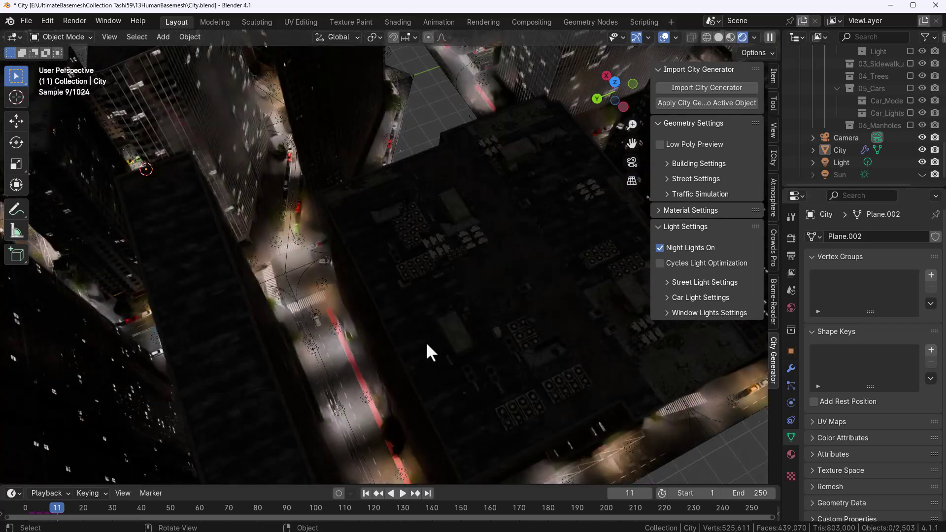
middle_drag(450, 334, 630, 327)
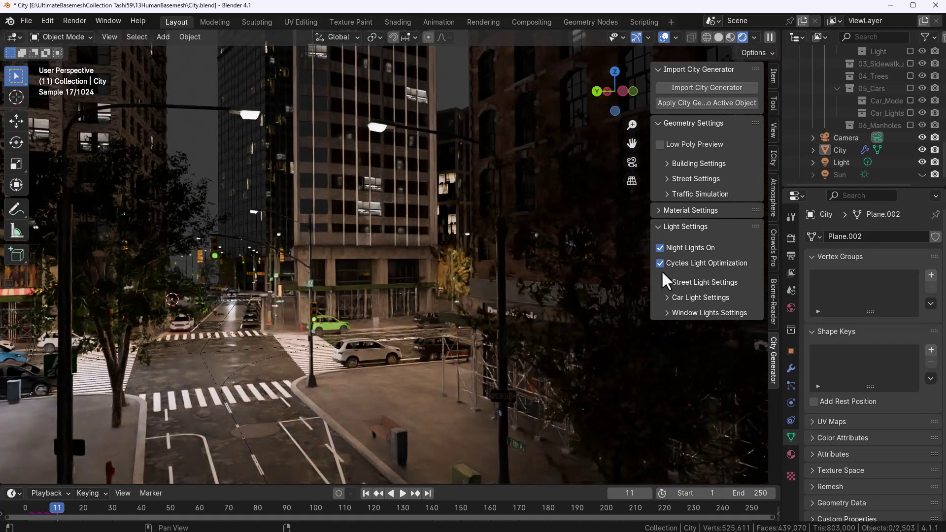
- Expand the Street Light Settings and set the random colour to pale yellow-green with hue 0.210 and saturation 0.368
click(667, 282)
click(734, 352)
drag(762, 243, 763, 224)
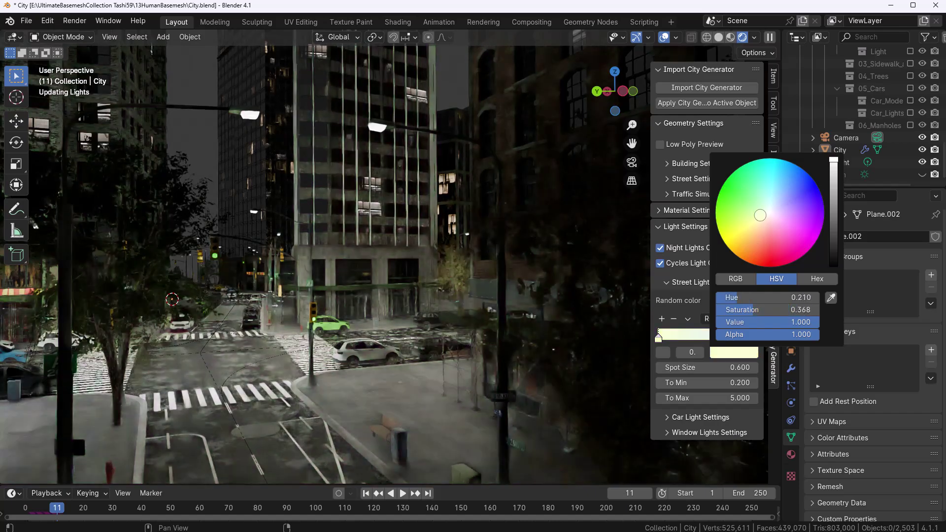
- Expand the Car Light Settings and examine the lit street
click(684, 417)
scroll(689, 443, down, 3)
shift+middle_drag(437, 311, 447, 241)
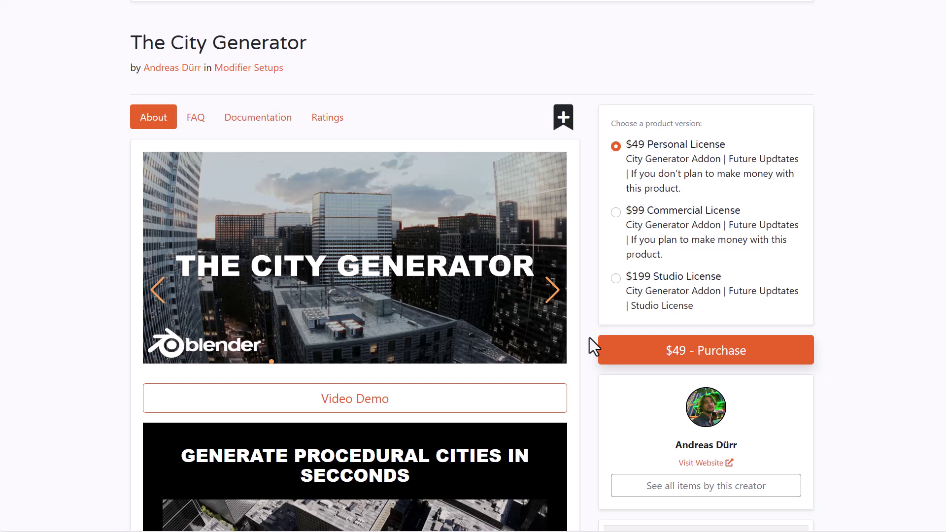
- Switch to the web browser and look through The City Generator product page
scroll(589, 339, down, 8)
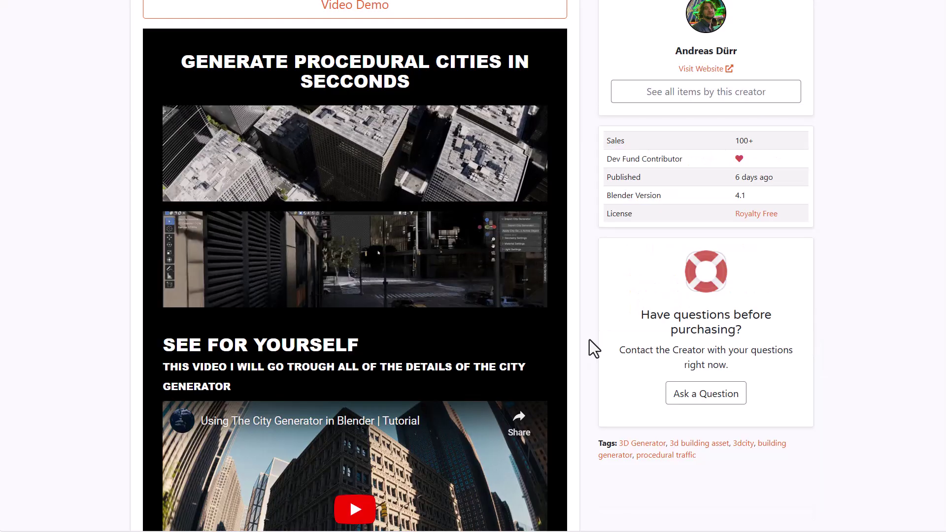
scroll(589, 339, down, 8)
scroll(589, 340, down, 6)
scroll(589, 340, up, 13)
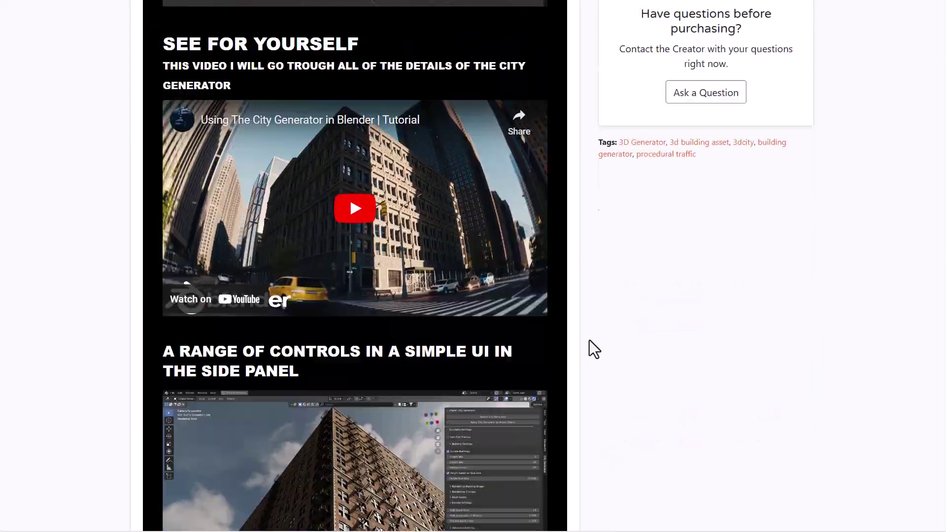
scroll(590, 340, up, 3)
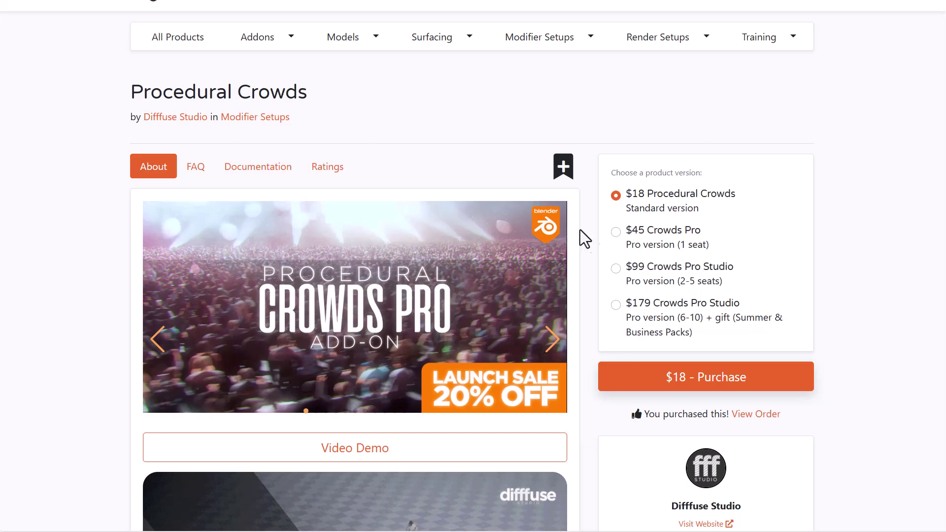
- Look through the Procedural Crowds product page, including its before-and-after crowd comparisons
scroll(613, 131, down, 3)
scroll(603, 159, down, 15)
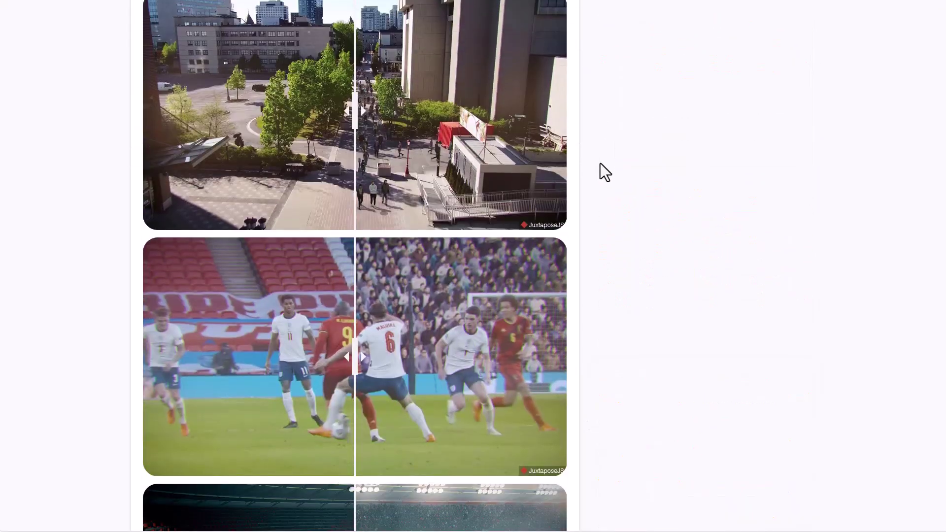
scroll(566, 186, down, 5)
scroll(512, 190, up, 3)
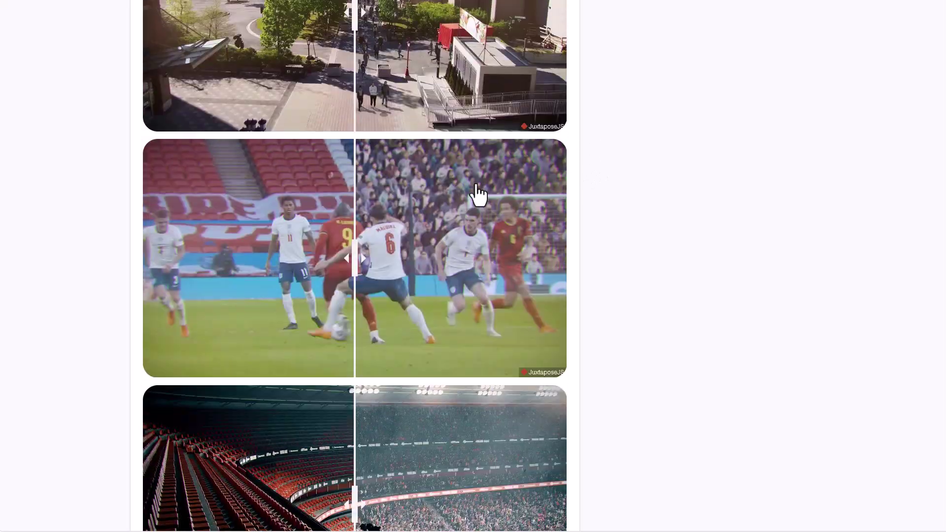
scroll(431, 228, down, 8)
scroll(451, 235, down, 11)
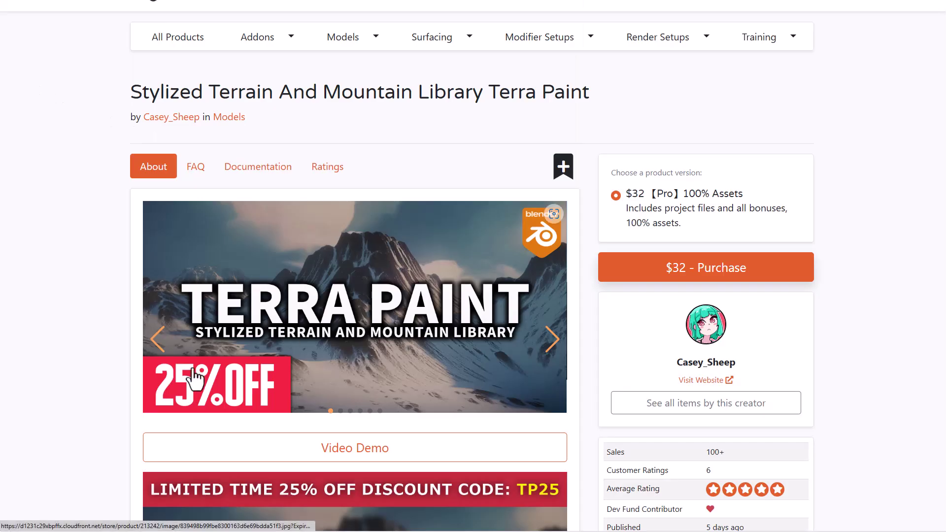
- Look over the Terra Paint product page and the Essential Game Modding Toolkit bundle page
scroll(91, 341, down, 2)
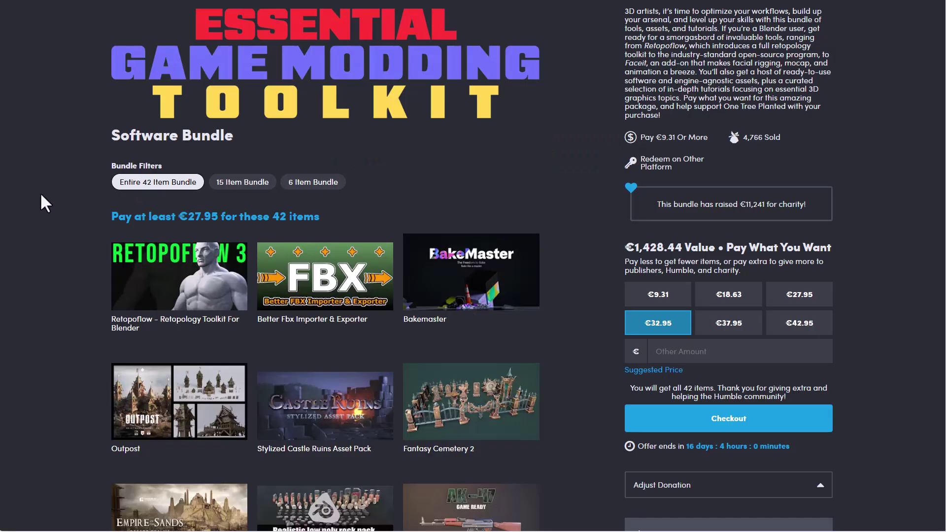
scroll(90, 182, up, 2)
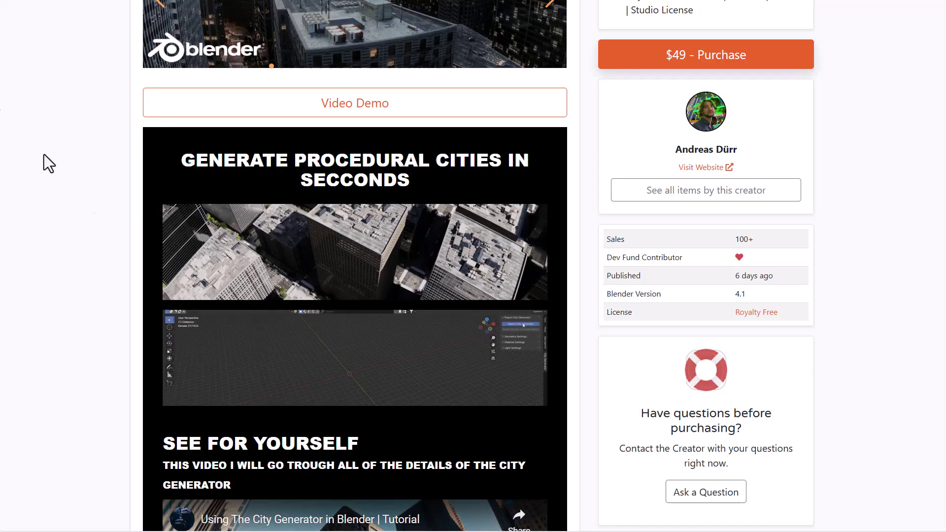
- Review the description and feature images on The City Generator product page again
scroll(148, 271, down, 5)
scroll(156, 276, up, 4)
scroll(154, 276, up, 8)
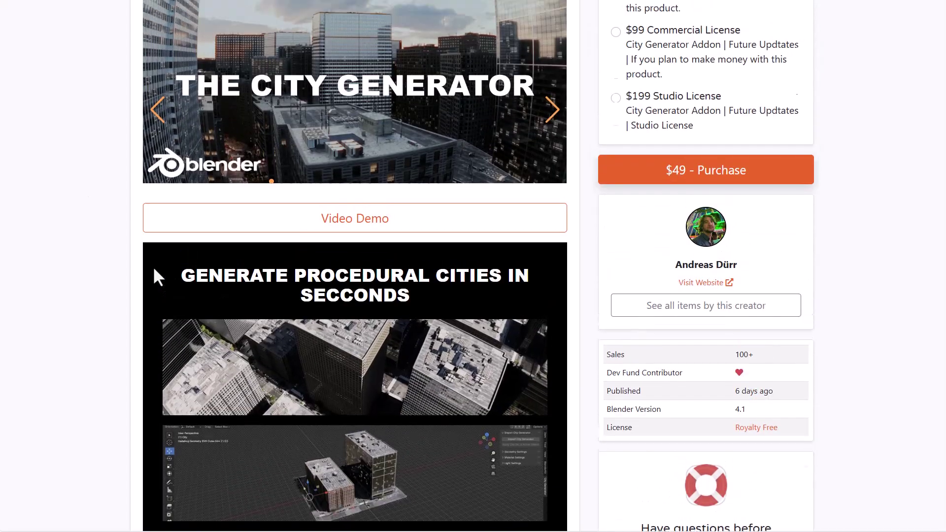